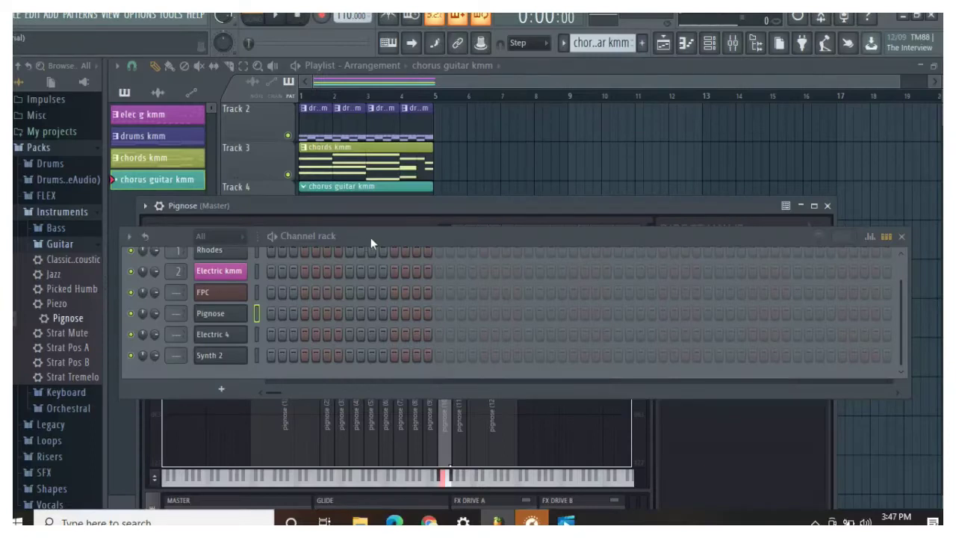
- Record notes and automation from the Pignose guitar into the chorus guitar kmm pattern, and play the take back
left_click_drag(370, 238, 352, 351)
left_click_drag(381, 207, 395, 276)
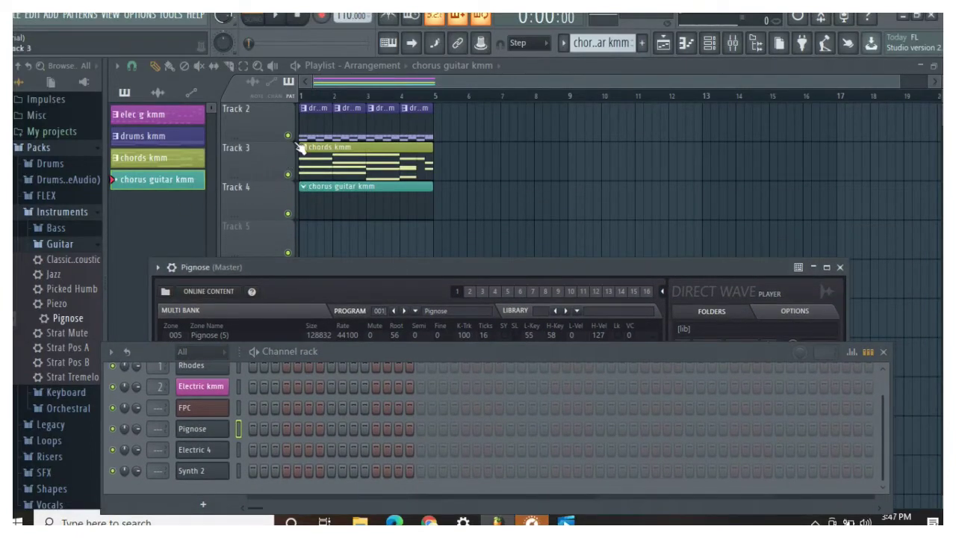
left_click(322, 20)
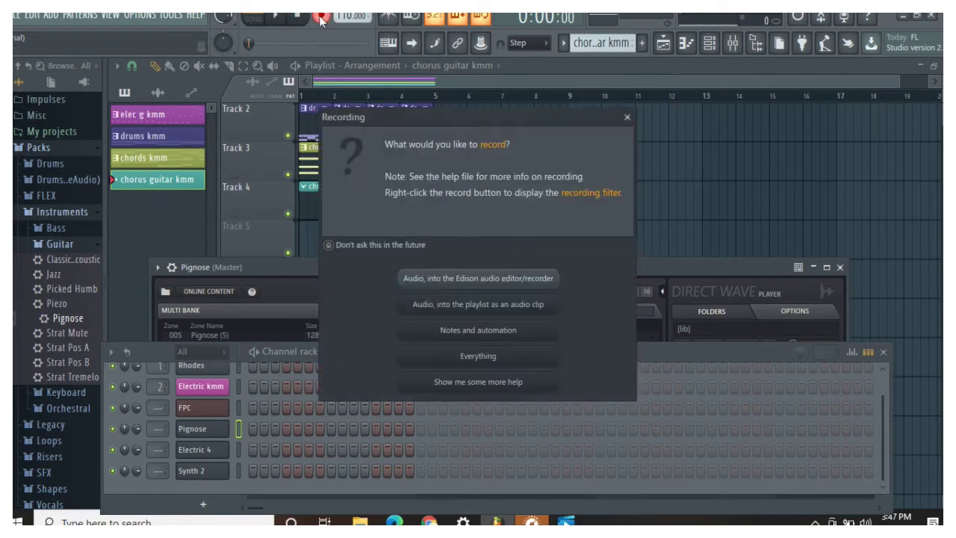
left_click(455, 336)
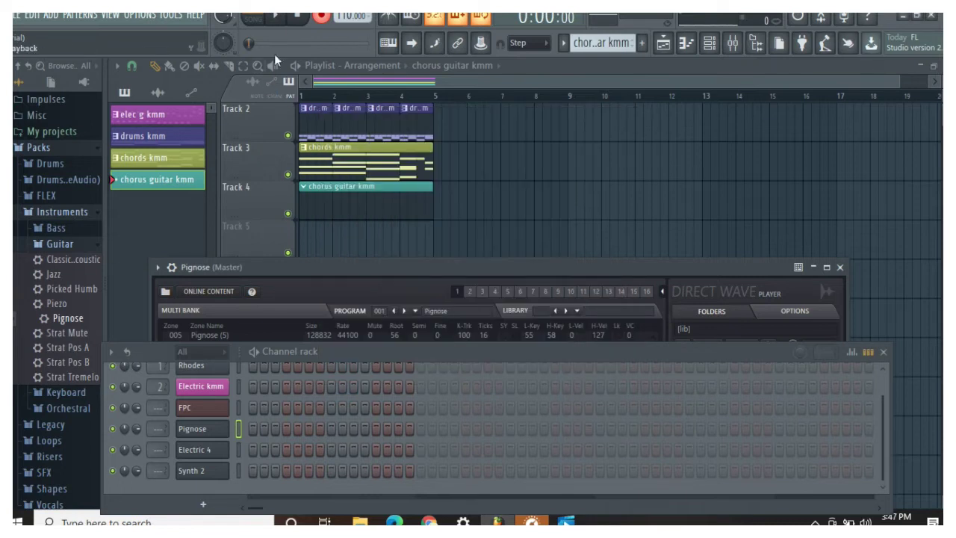
left_click(275, 15)
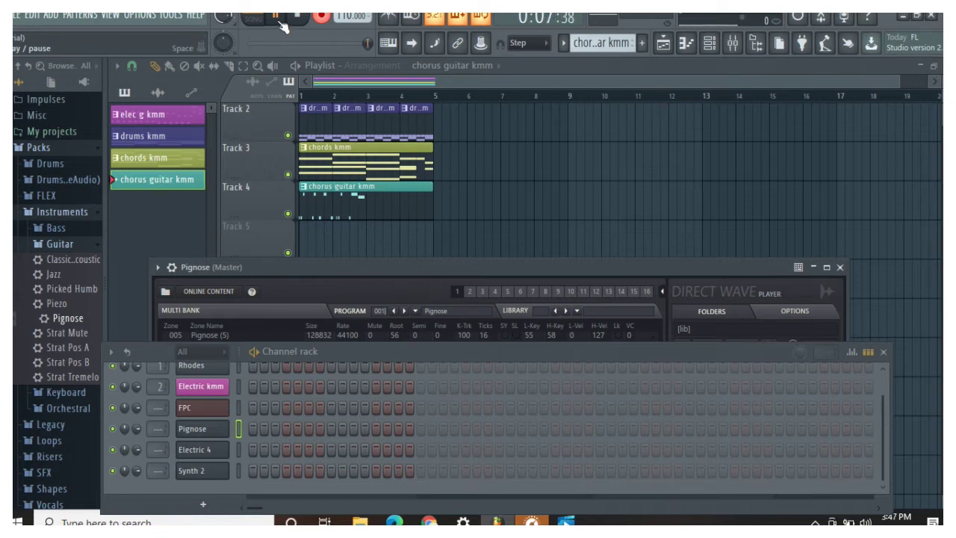
left_click(277, 20)
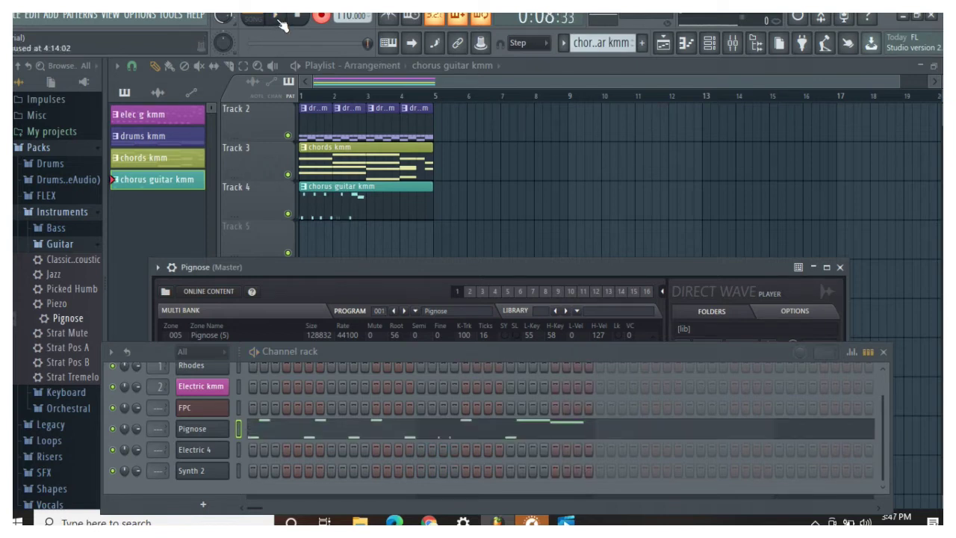
left_click(278, 21)
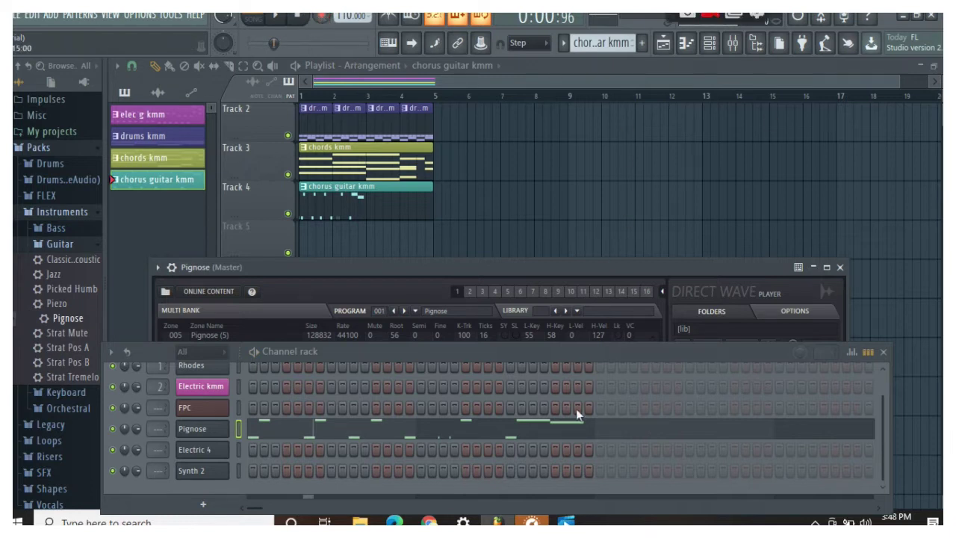
key("space")
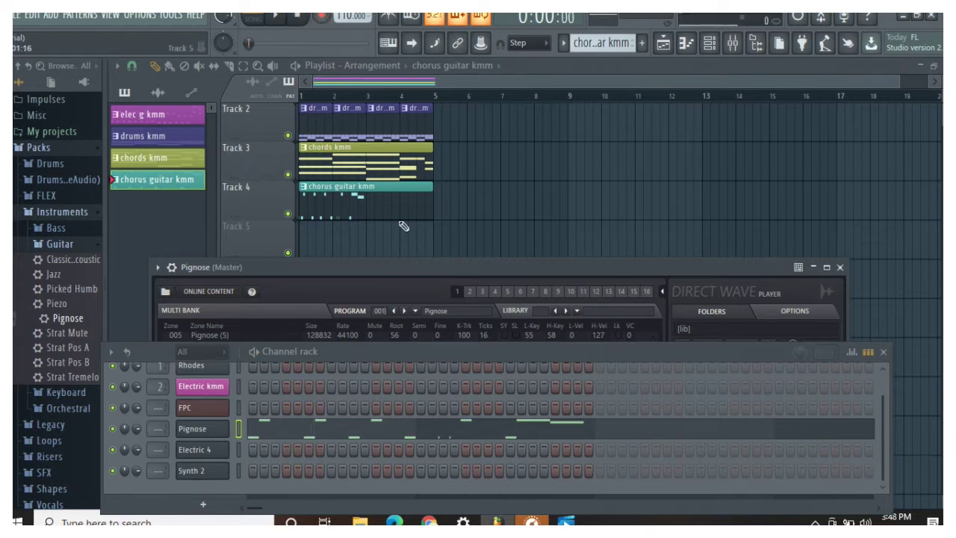
- Add a C5 note at the start of bar 1 in the chorus guitar kmm pattern's piano roll and play the pattern
double_click(342, 213)
left_click_drag(460, 357, 445, 488)
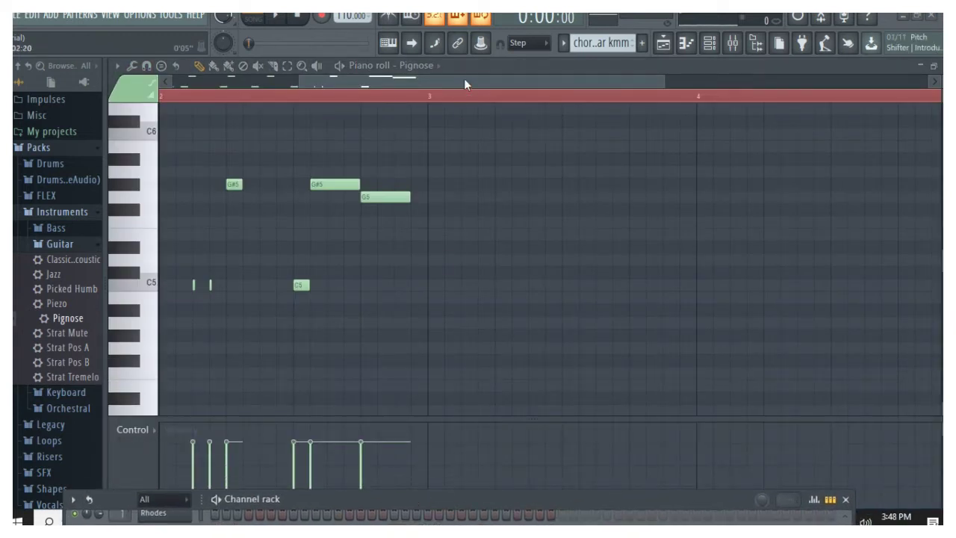
left_click_drag(464, 78, 265, 53)
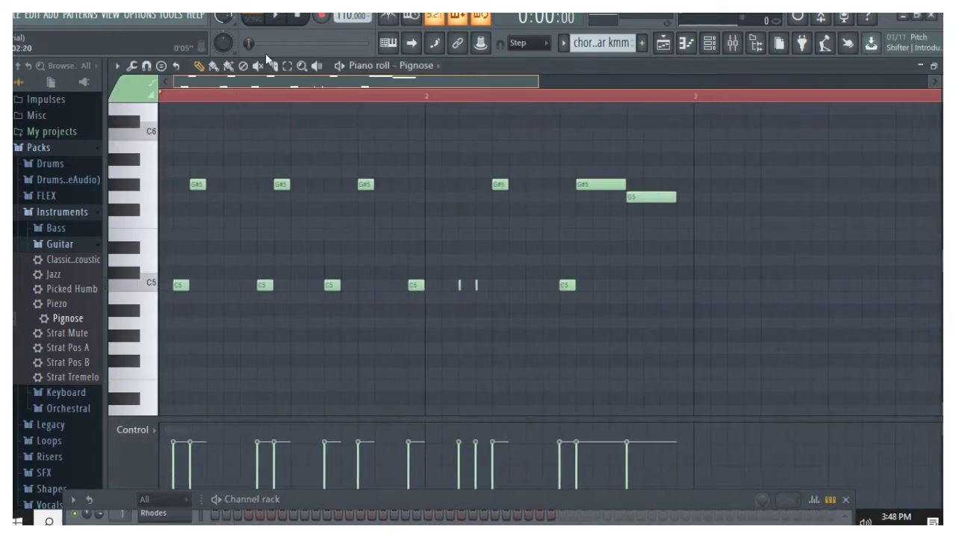
left_click(167, 285)
right_click(233, 288)
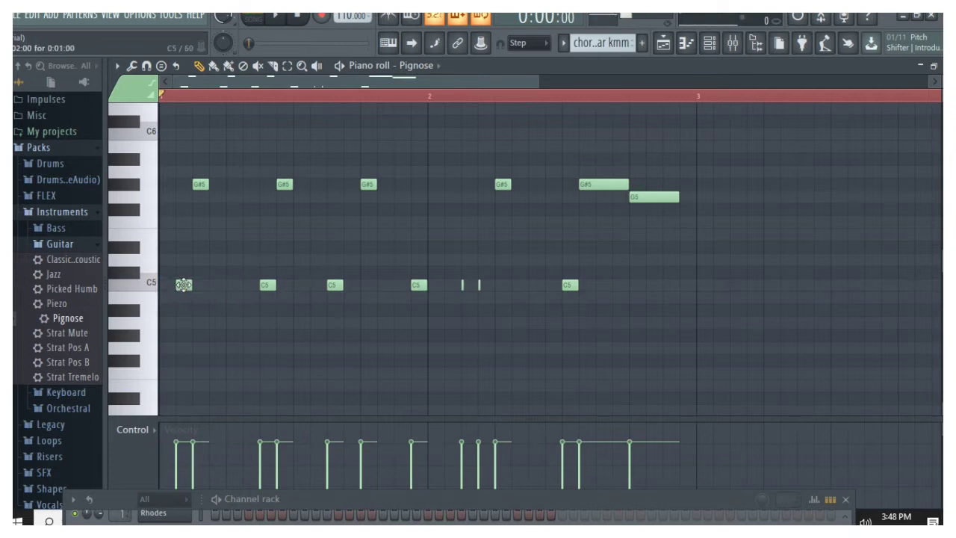
left_click(168, 285)
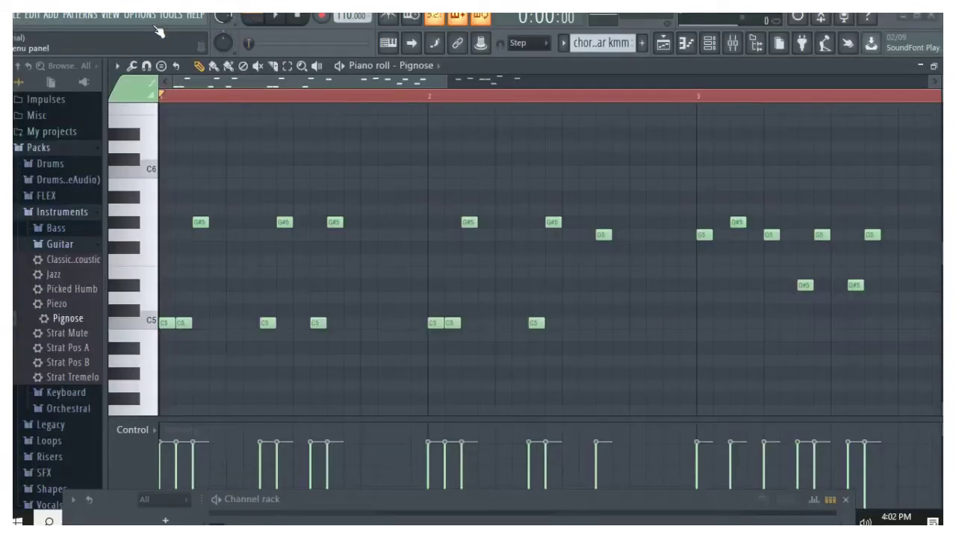
left_click(276, 15)
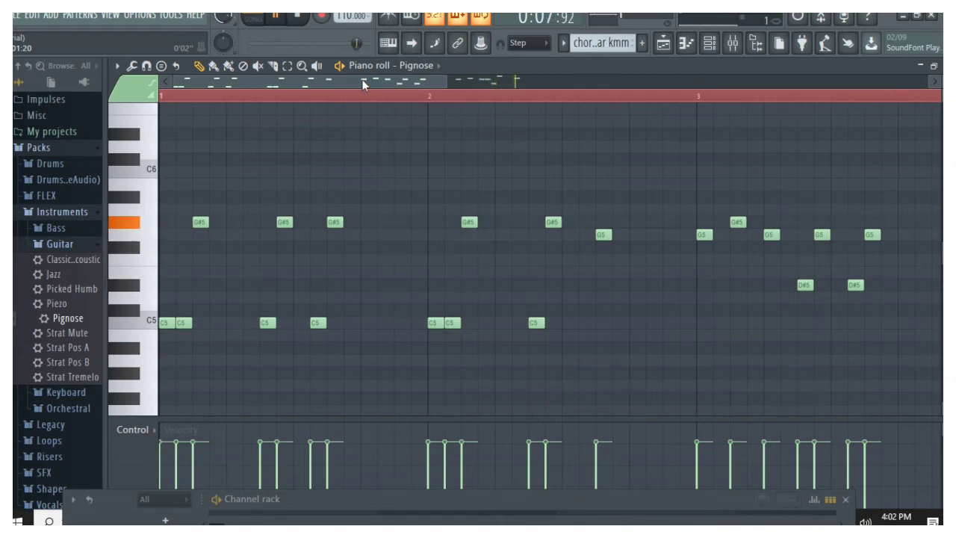
left_click_drag(357, 79, 488, 79)
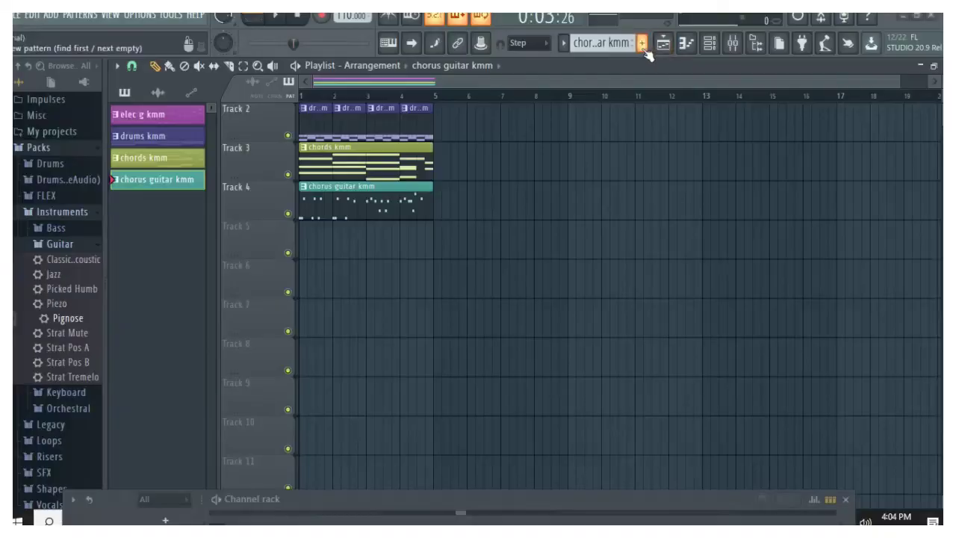
- Create a new pattern named "bells kmm" and give it a dark pink color
left_click(643, 46)
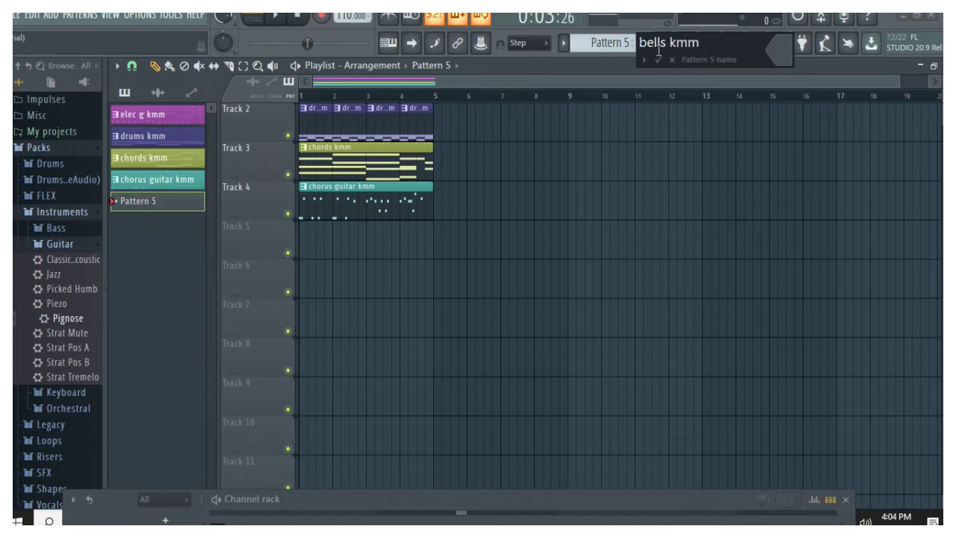
left_click(780, 46)
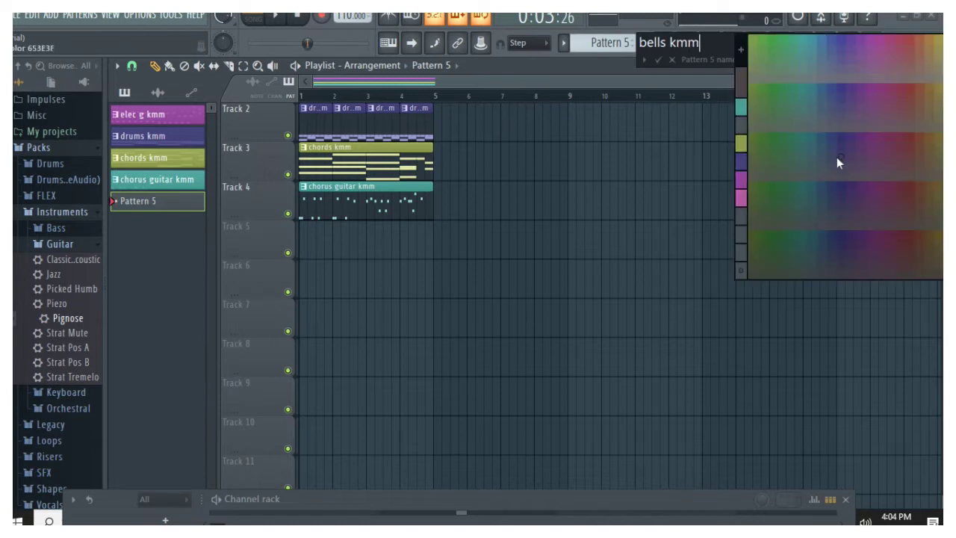
left_click(812, 166)
left_click(781, 49)
left_click(894, 40)
left_click(655, 60)
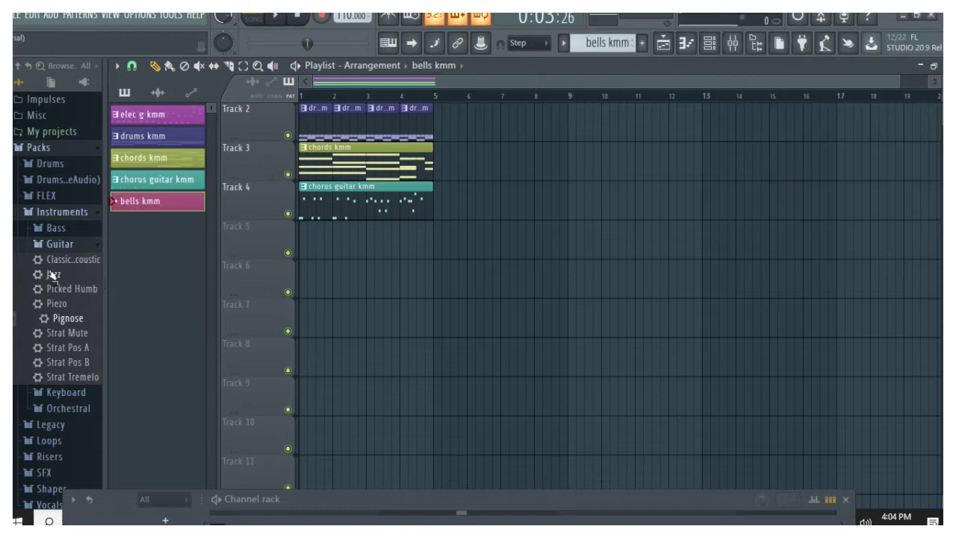
- Place a four-bar bells kmm clip at the start of Track 5 in the playlist
left_click(306, 236)
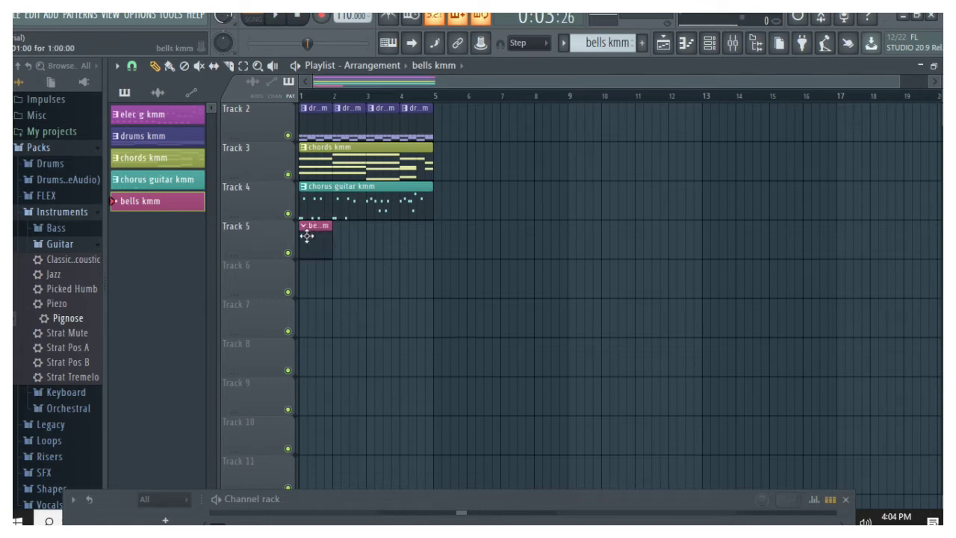
left_click_drag(332, 243, 431, 255)
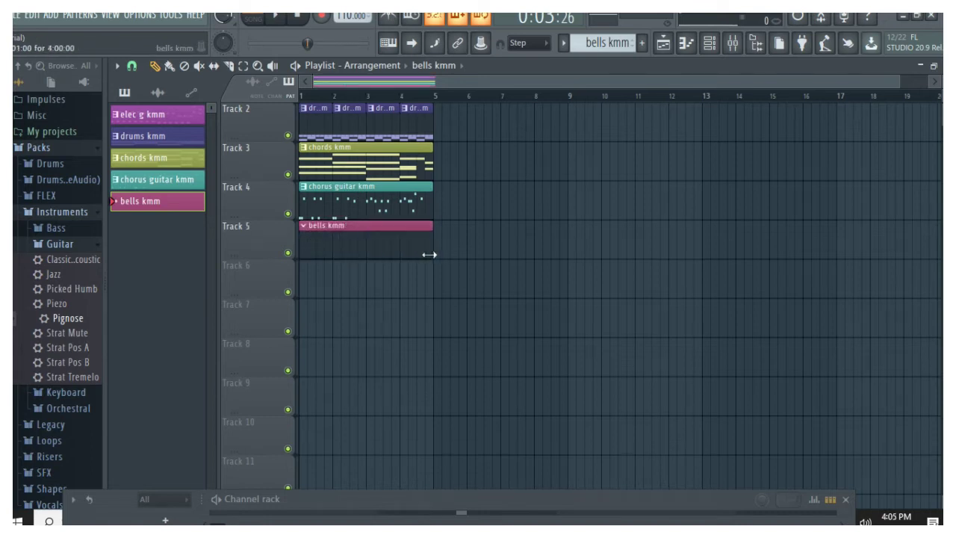
right_click(331, 245)
left_click(308, 238)
- Color the Pignose channel teal to match the chorus guitar kmm pattern, keeping its name
left_click_drag(385, 496, 565, 421)
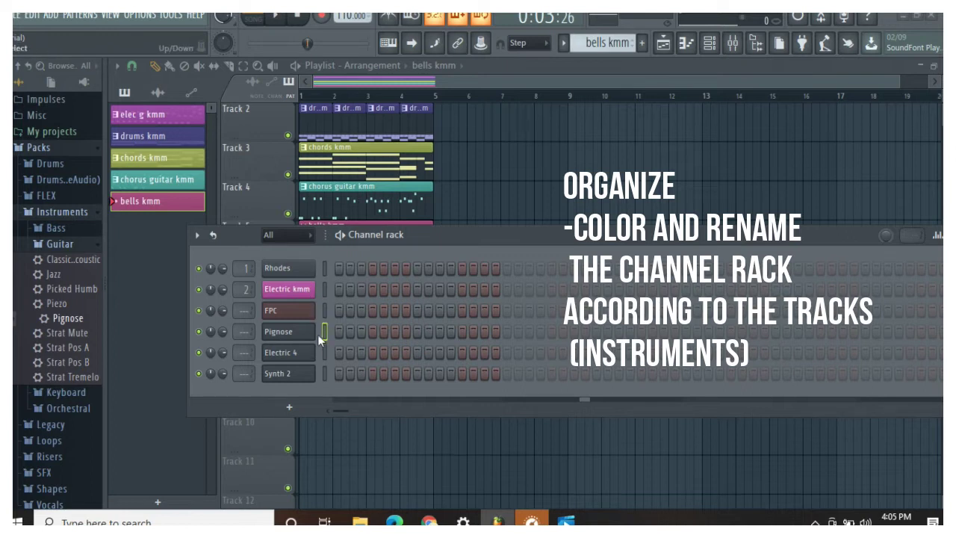
right_click(287, 336)
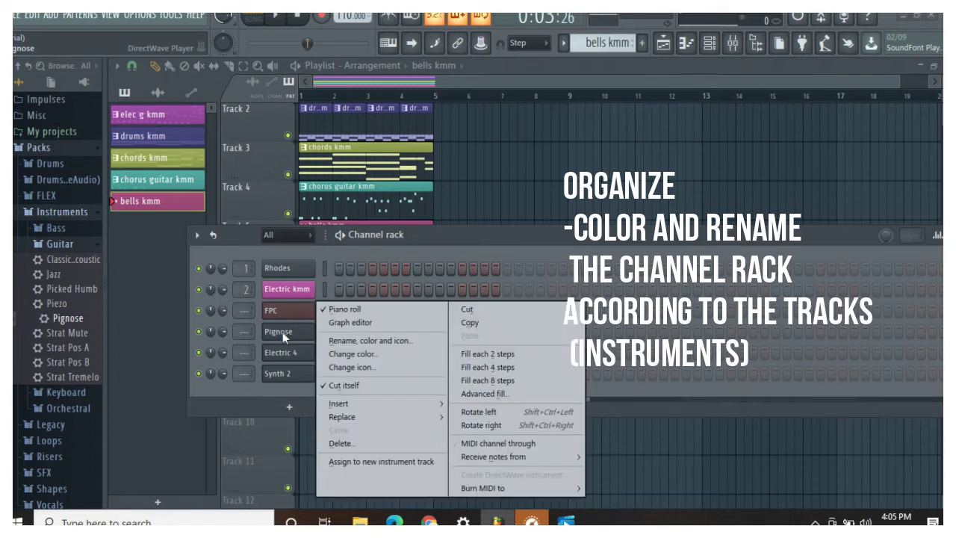
left_click(344, 342)
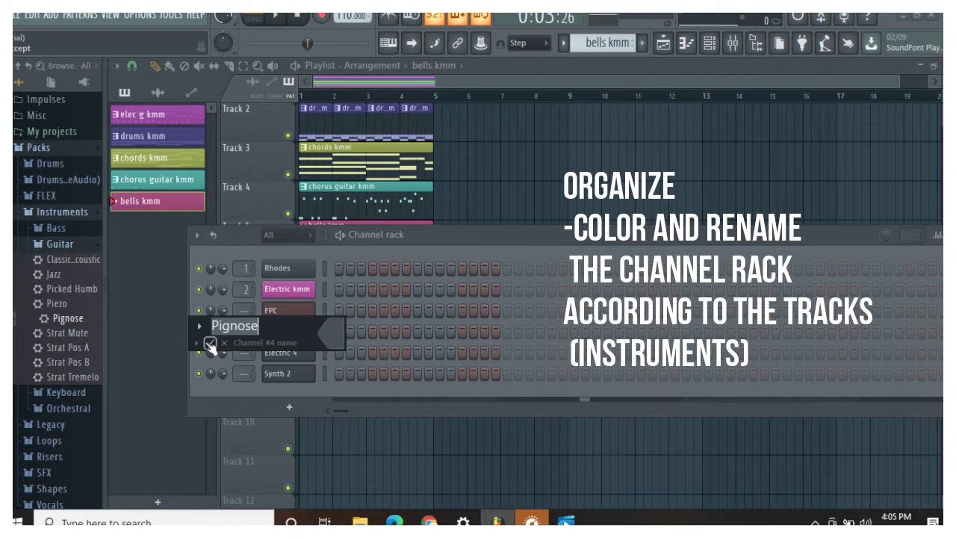
left_click(333, 335)
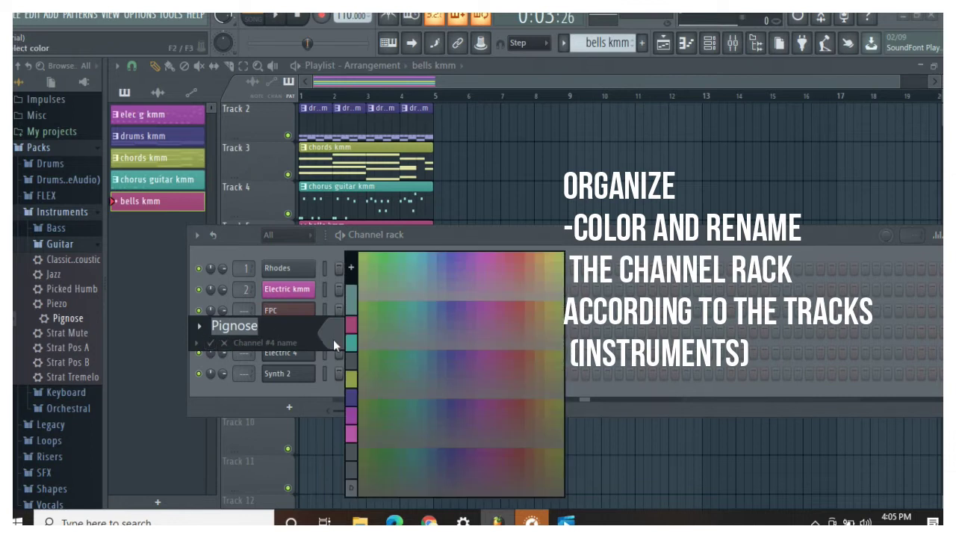
left_click(353, 343)
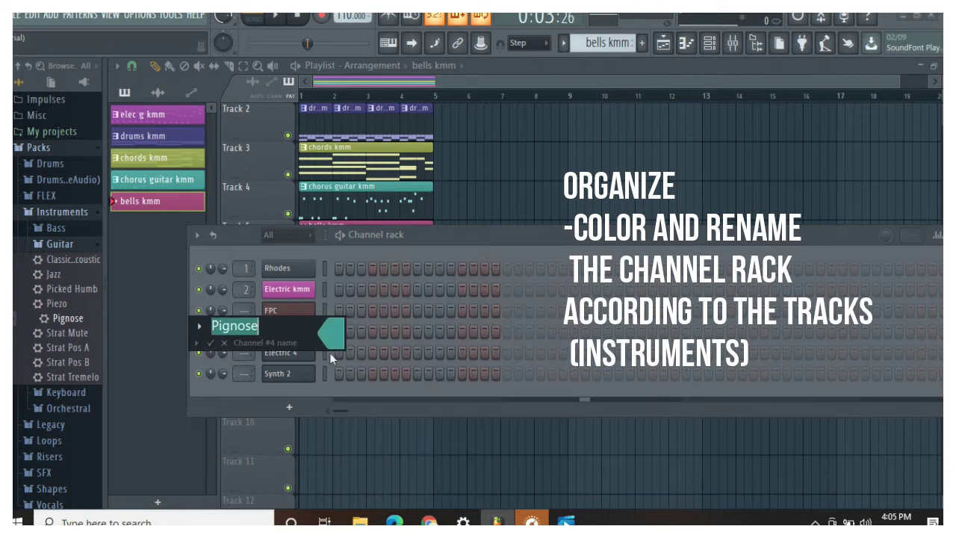
left_click(209, 343)
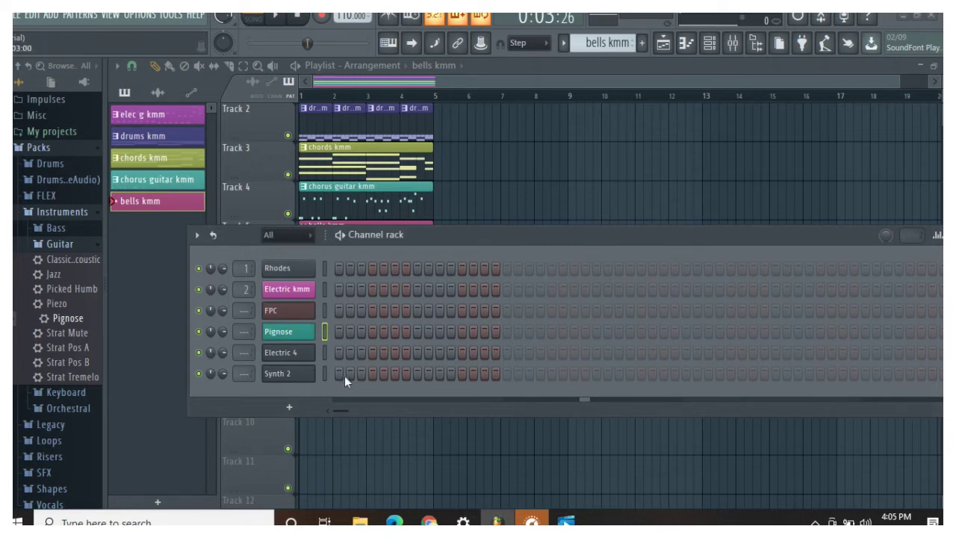
- Color the FPC channel dark blue to match the drums kmm pattern, keeping its name
right_click(296, 311)
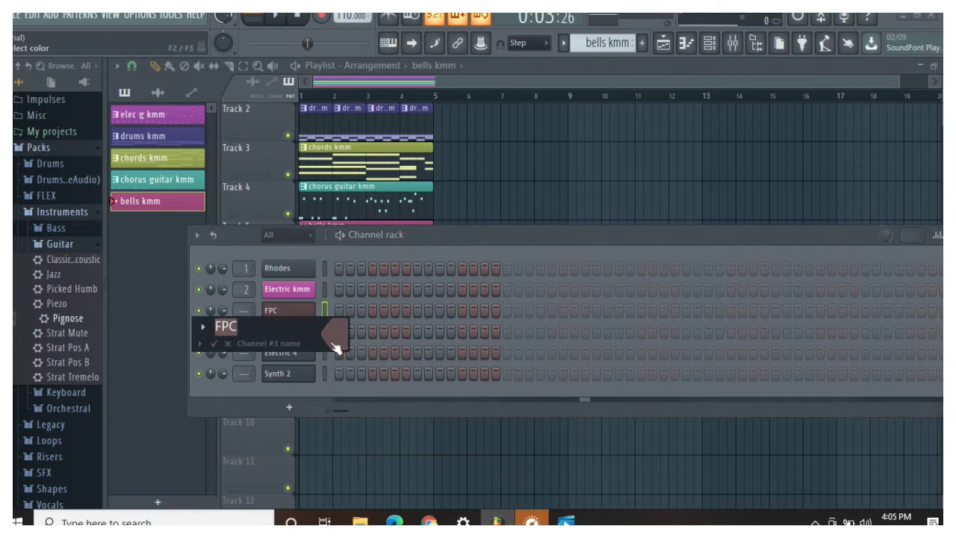
left_click(334, 336)
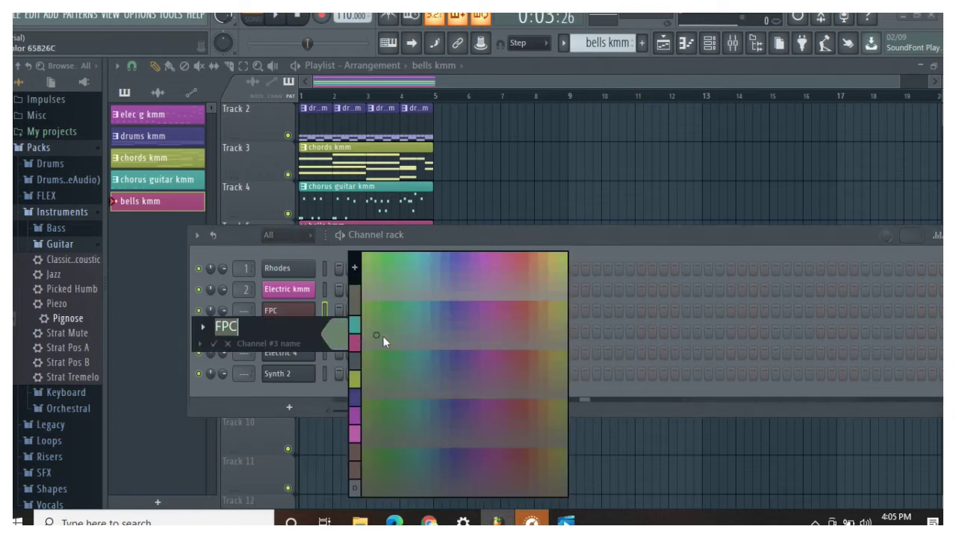
left_click(356, 388)
left_click(214, 345)
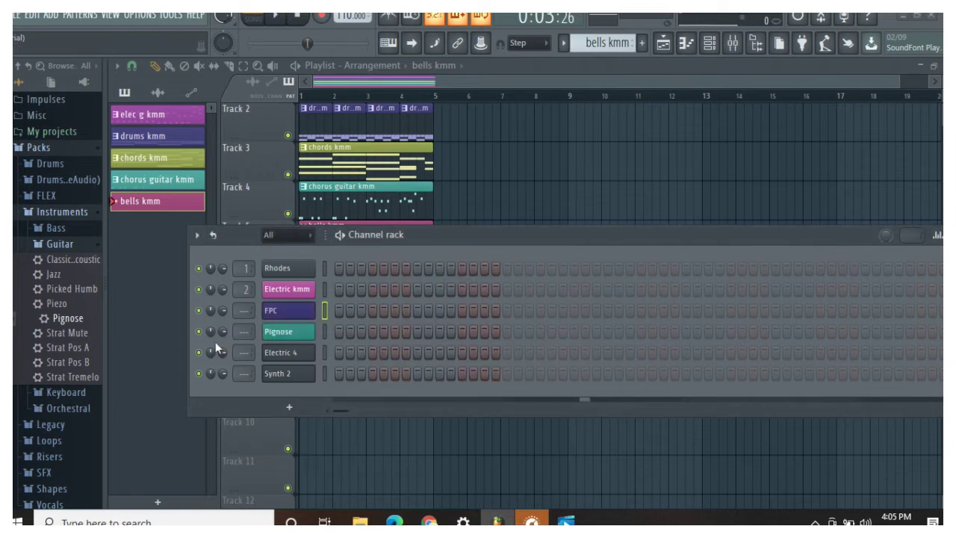
right_click(270, 312)
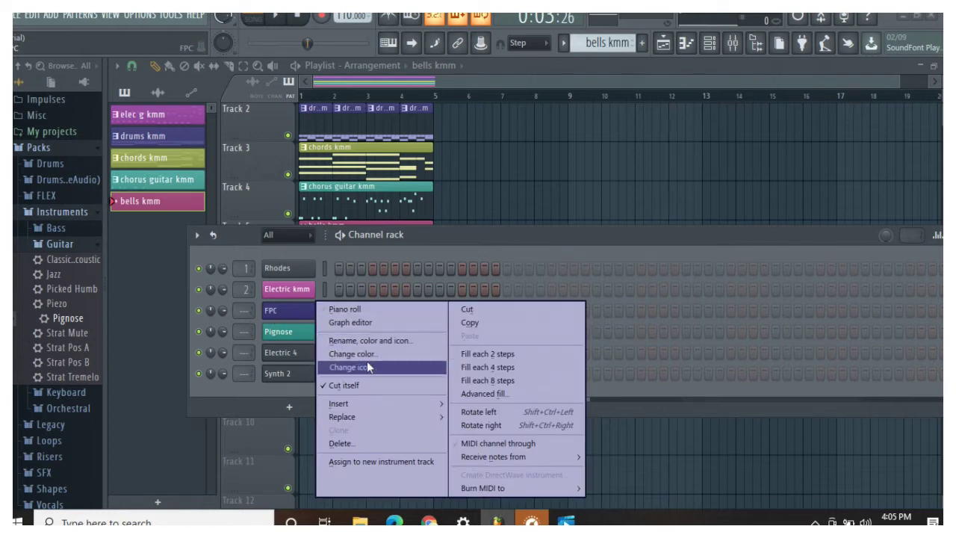
left_click(302, 314)
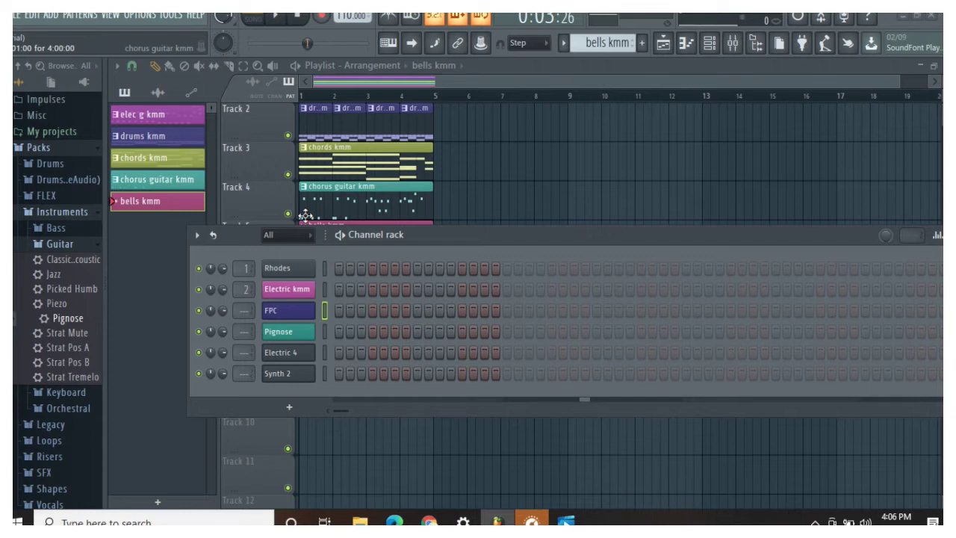
right_click(279, 353)
left_click(290, 357)
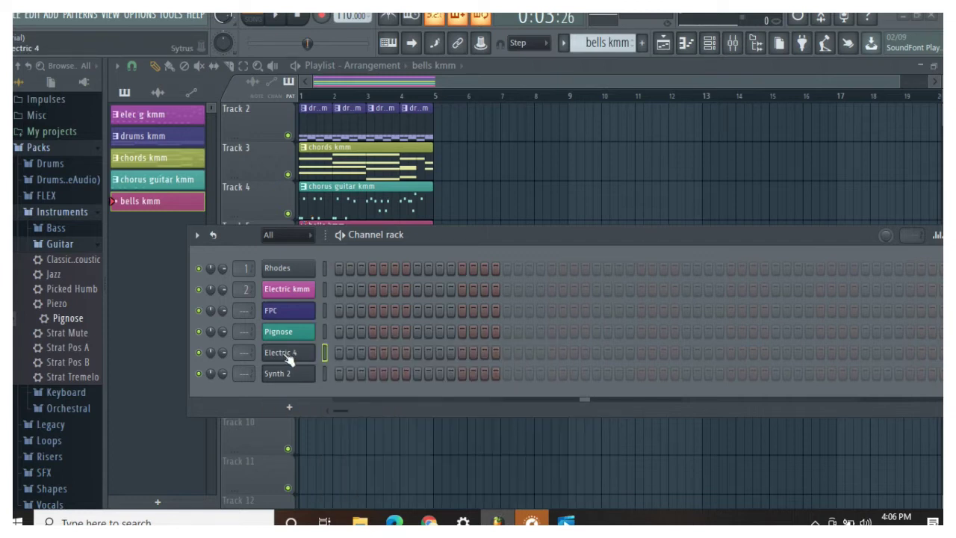
right_click(287, 357)
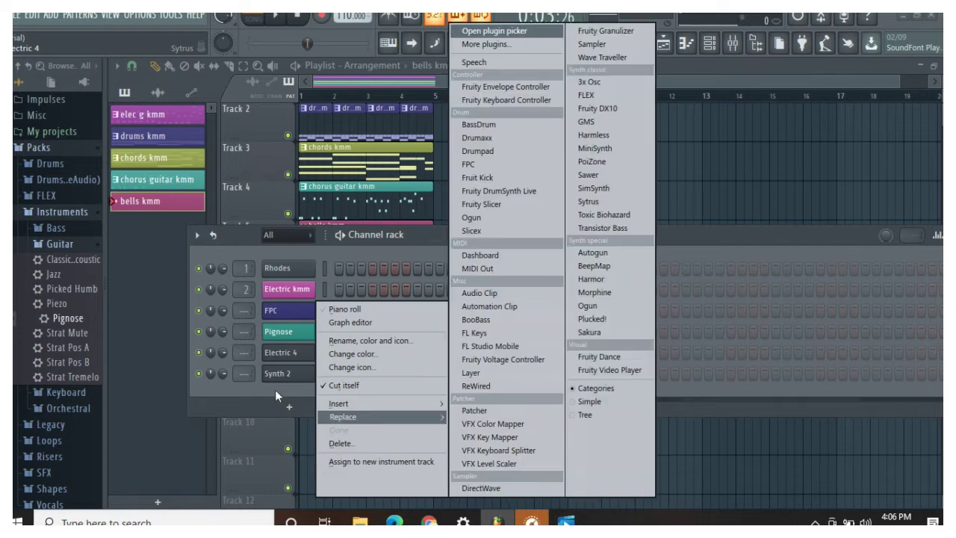
left_click(274, 387)
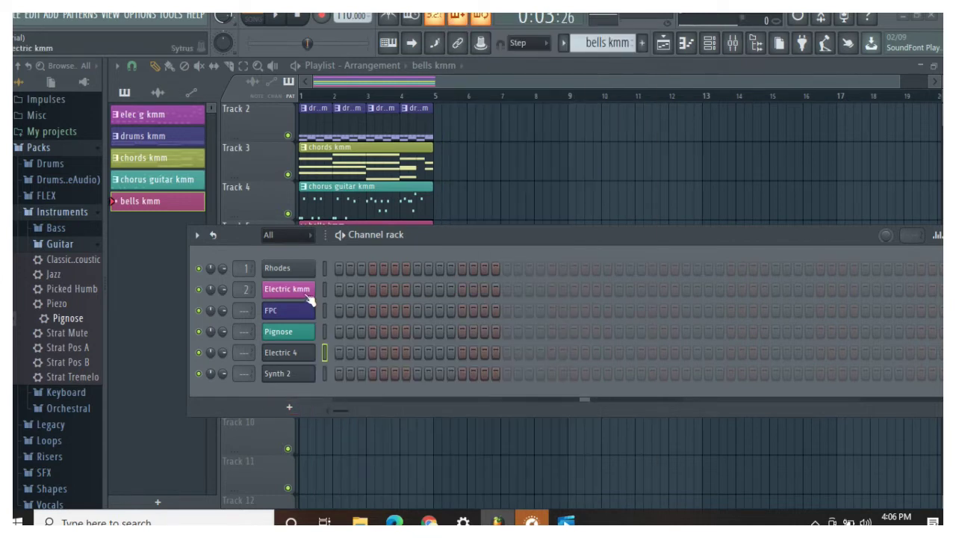
- Color the Rhodes channel olive green to match the chords kmm pattern, keeping its name
left_click(280, 268)
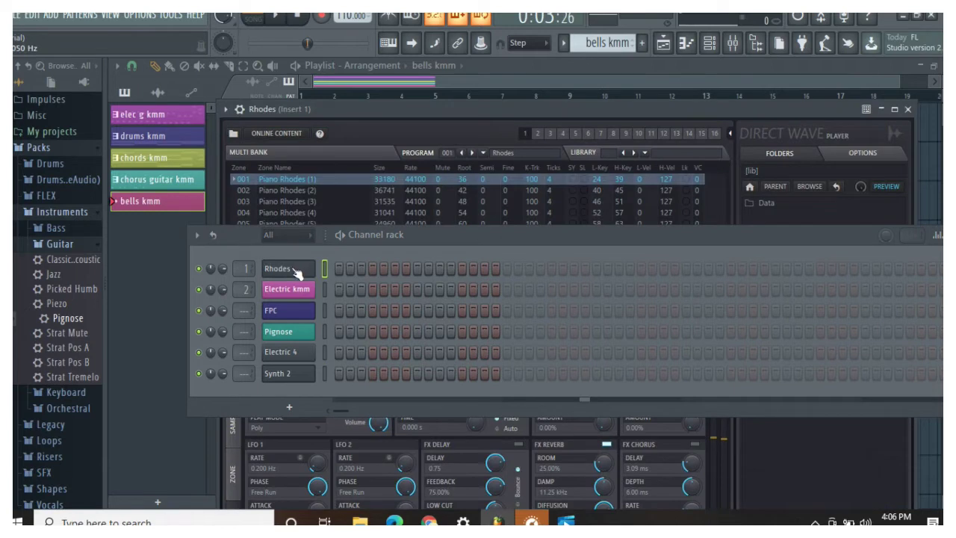
right_click(296, 272)
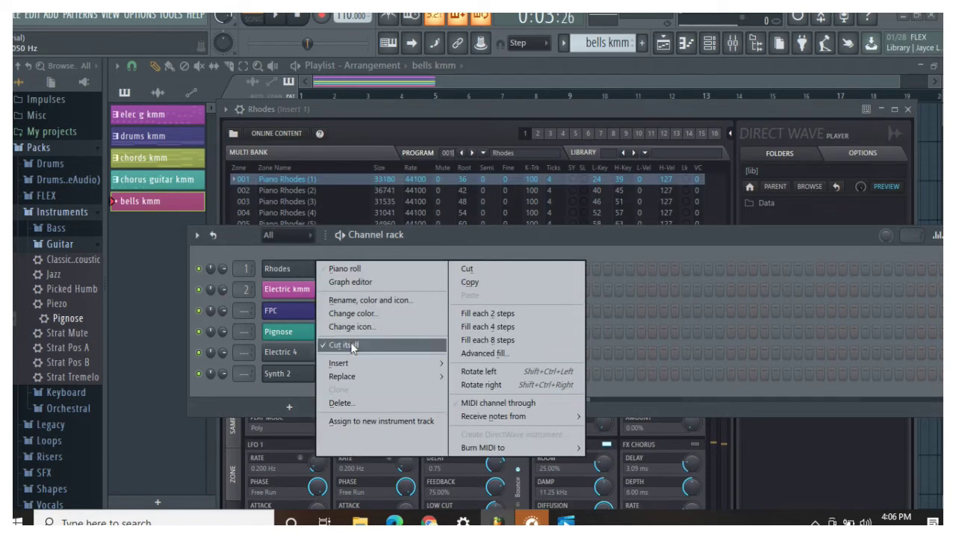
left_click(357, 301)
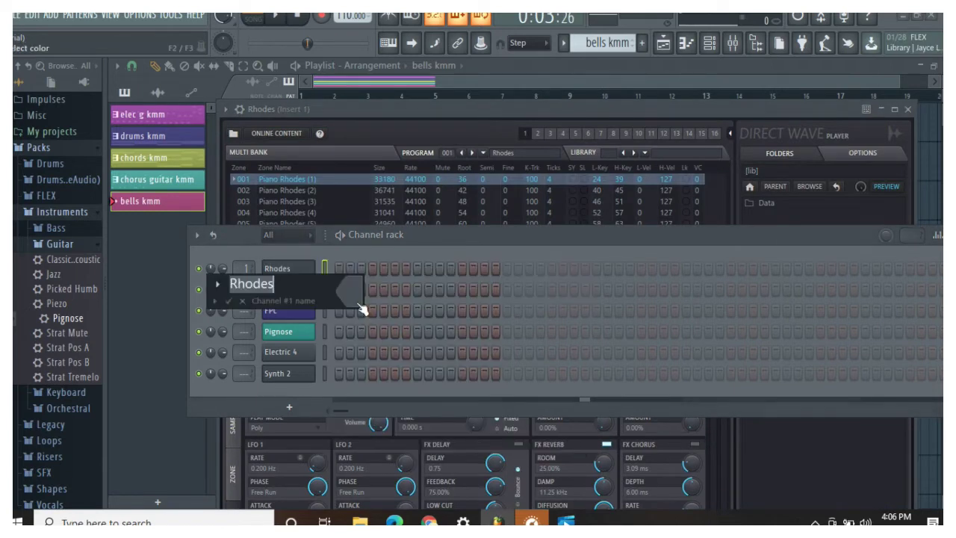
left_click(351, 298)
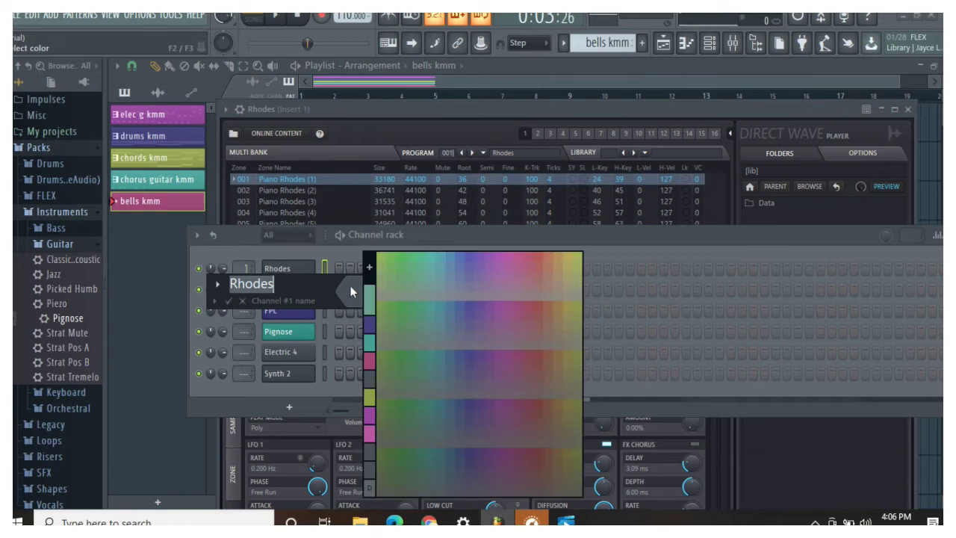
left_click(380, 391)
left_click(229, 301)
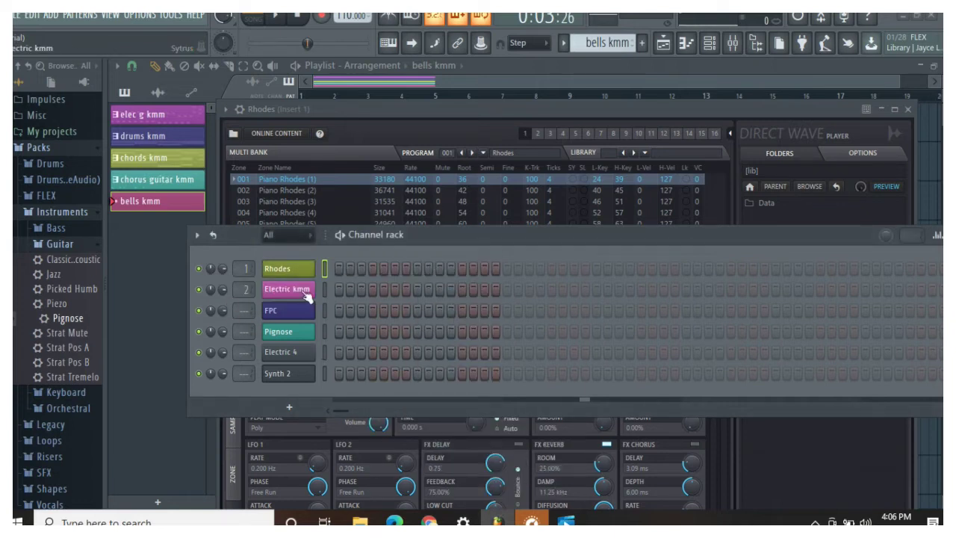
- Close the Rhodes instrument window and reposition the channel rack over the lower playlist tracks
left_click_drag(367, 231, 395, 84)
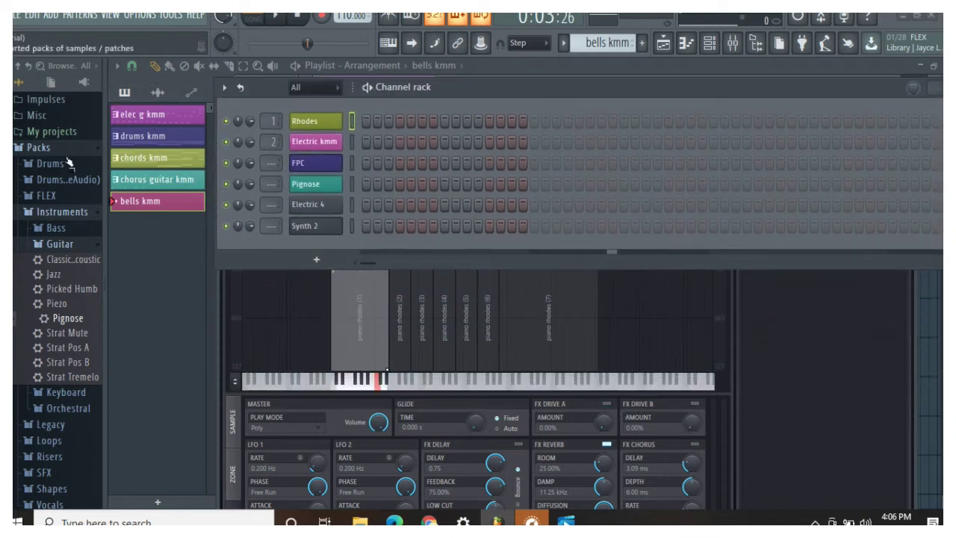
left_click_drag(470, 86, 407, 336)
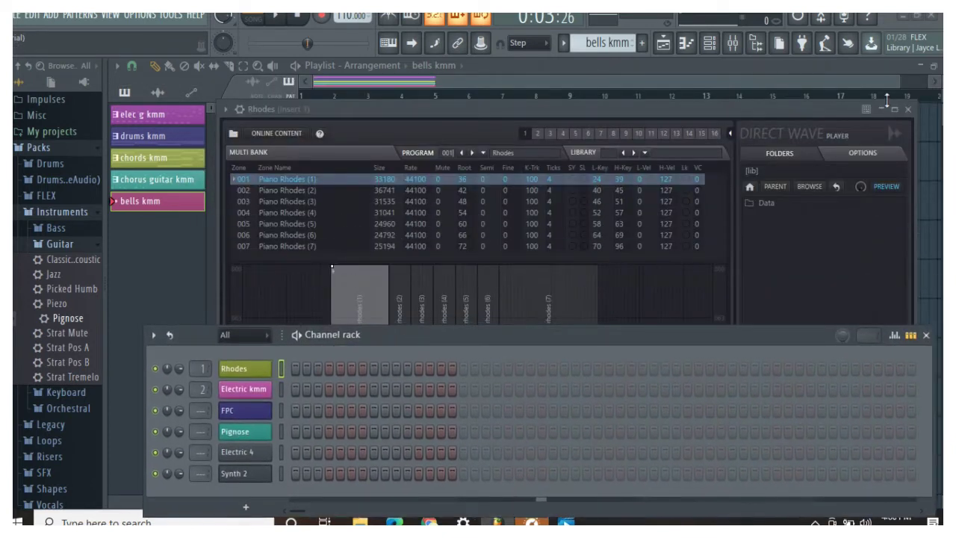
left_click(908, 110)
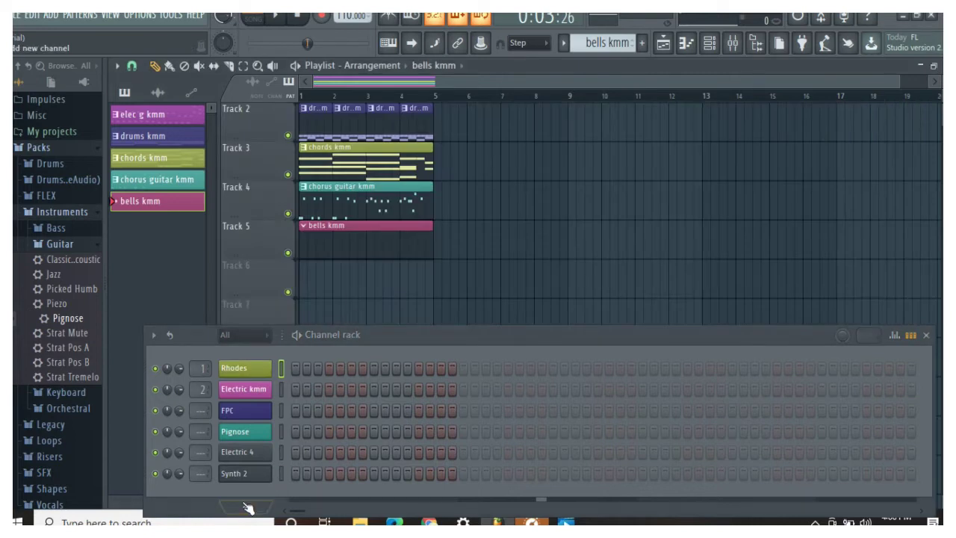
left_click_drag(372, 340, 443, 245)
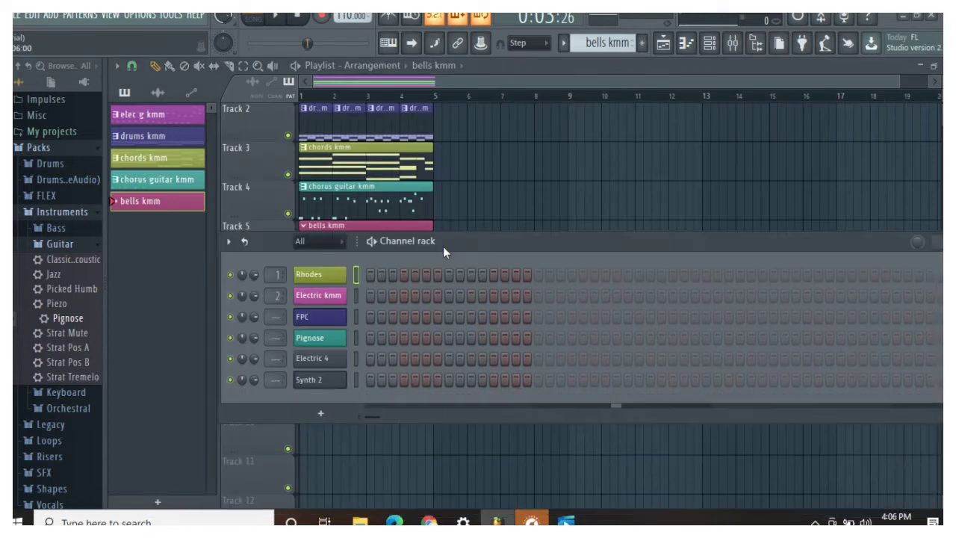
- Replace the Synth 2 channel's instrument with Sytrus and load its Bellarina bell preset
right_click(316, 382)
mouse_move(418, 416)
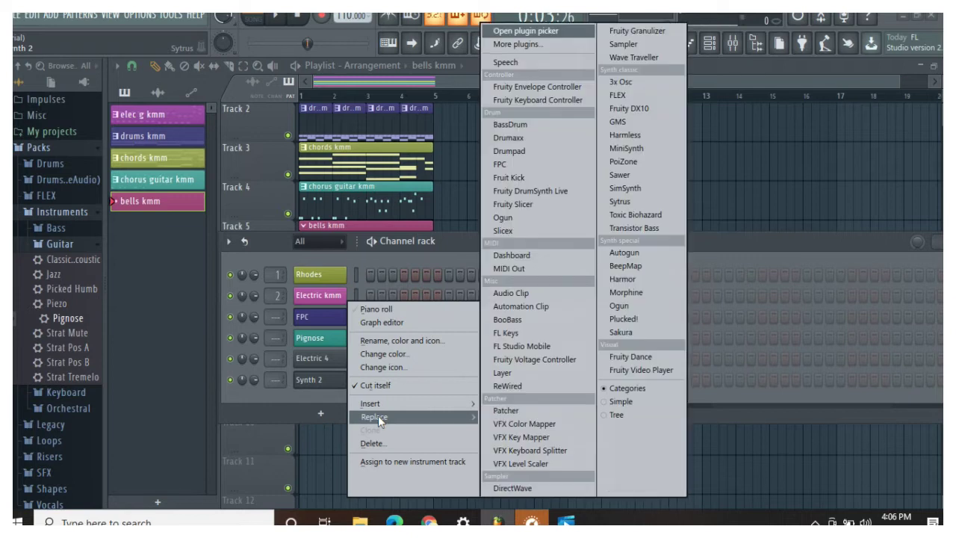
left_click(631, 198)
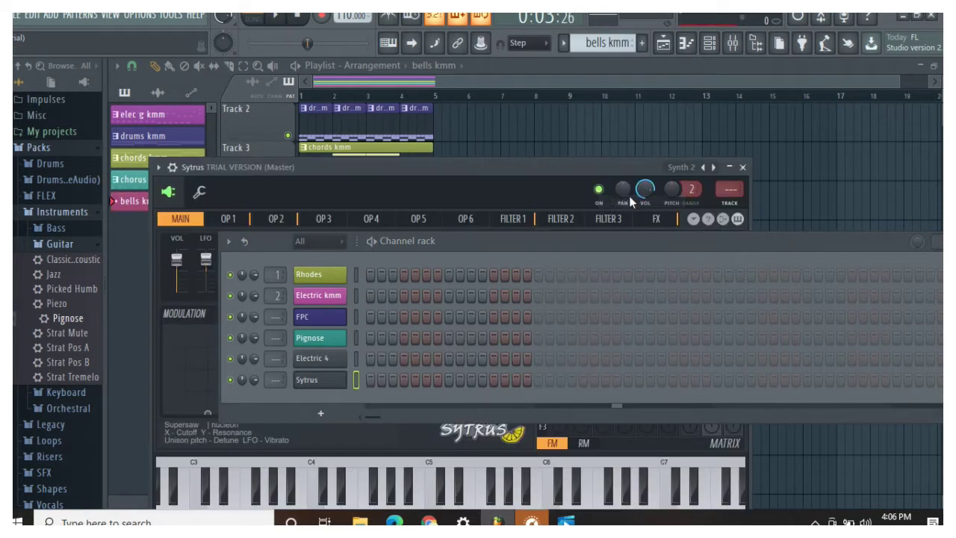
left_click(690, 171)
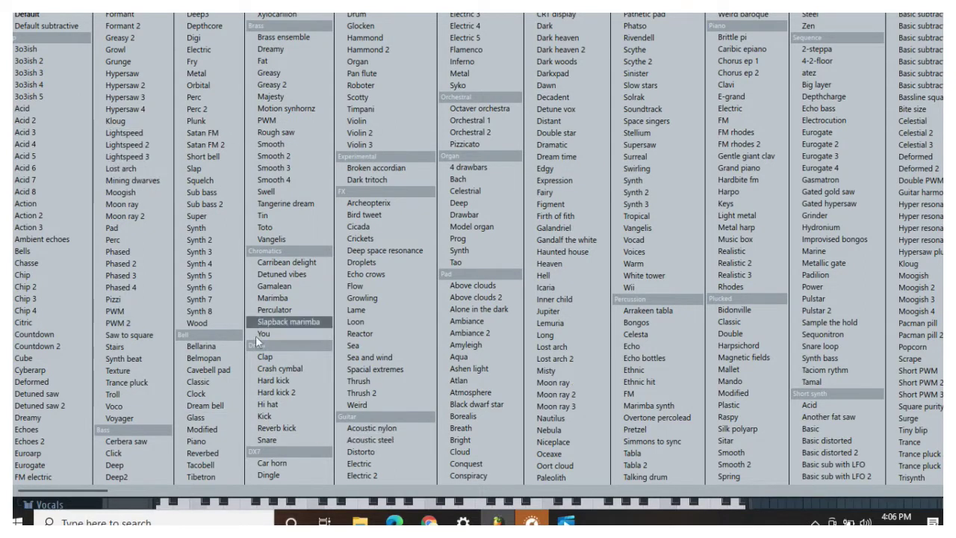
left_click(213, 347)
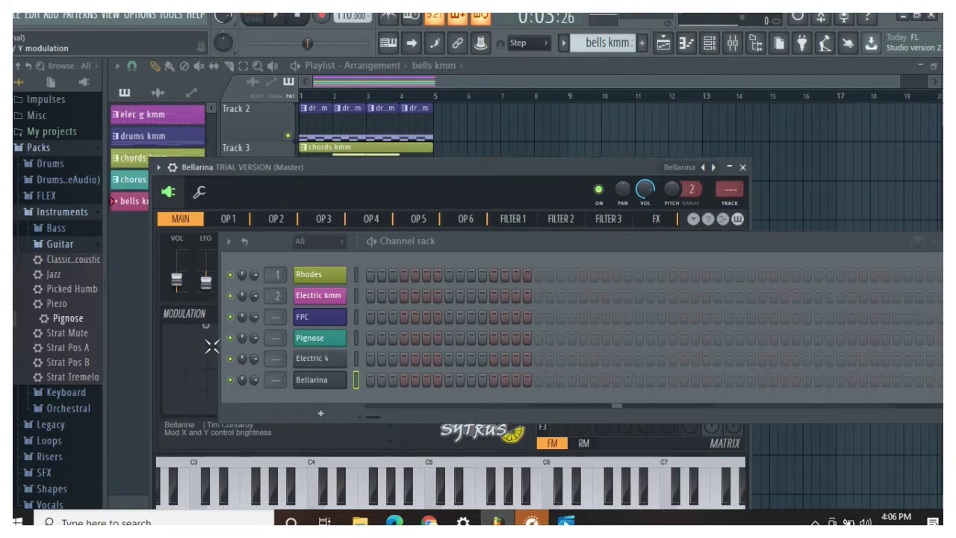
- Audition the Bellarina sound with a few notes and set the speaker volume to 93
key("z")
key("x")
key("v")
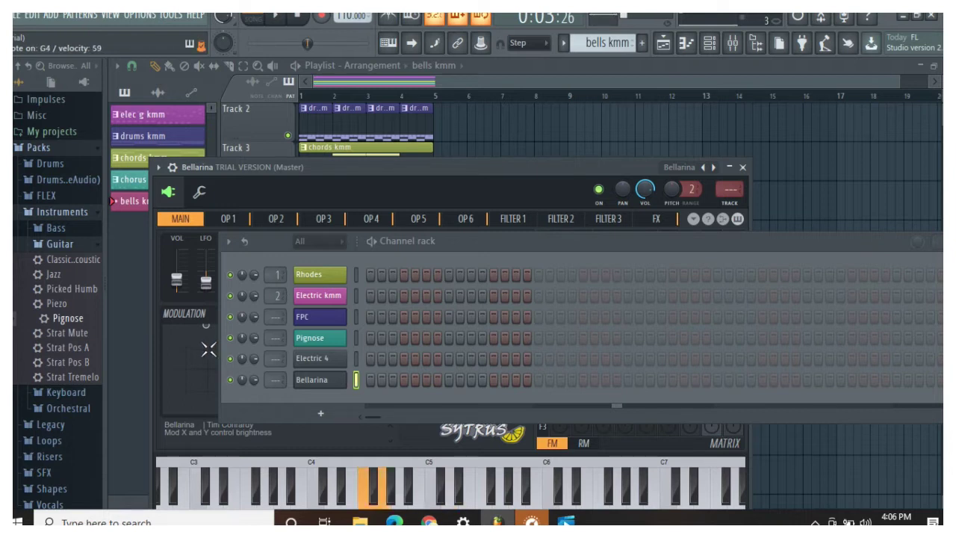
key("b")
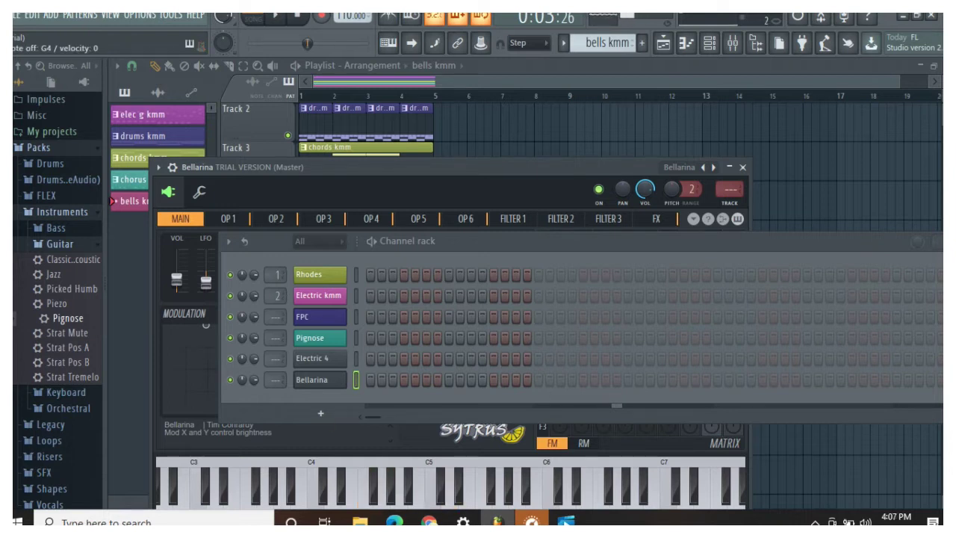
left_click(864, 522)
left_click_drag(864, 489, 897, 493)
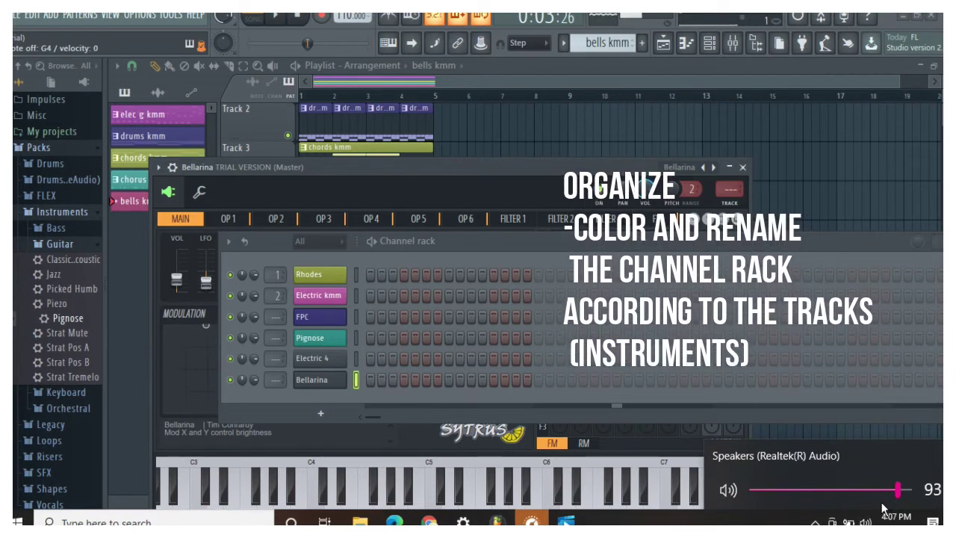
- Color the Bellarina channel dark pink to match the bells kmm pattern, keeping its name
right_click(334, 383)
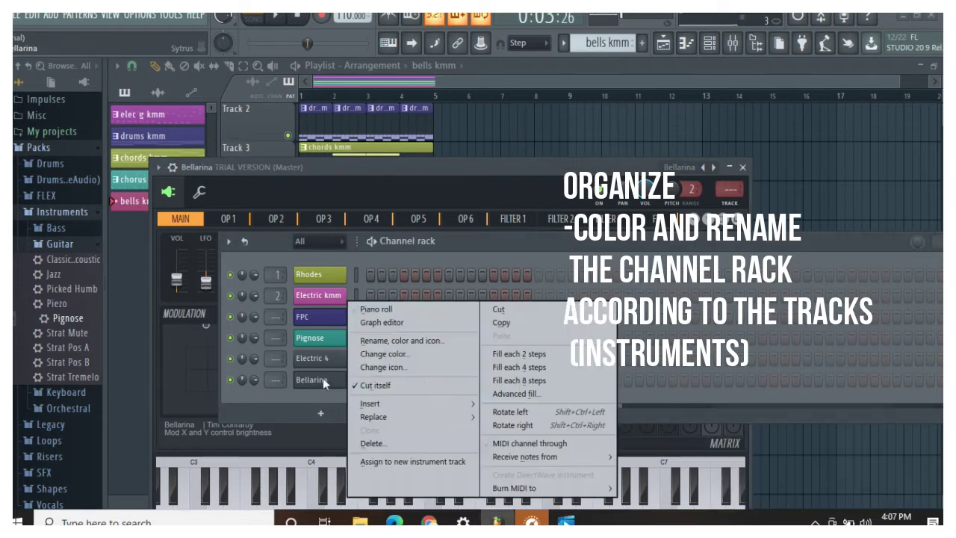
left_click(390, 341)
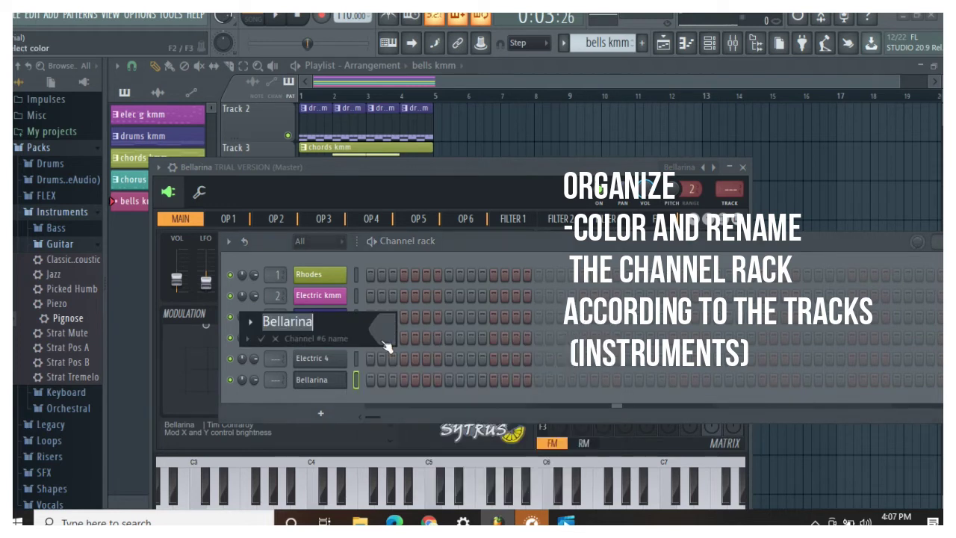
left_click(384, 339)
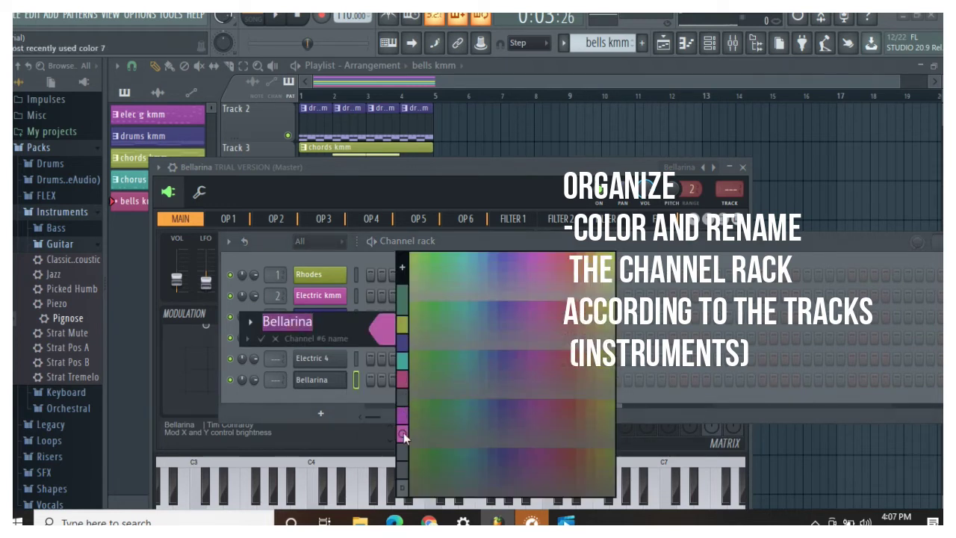
left_click(408, 381)
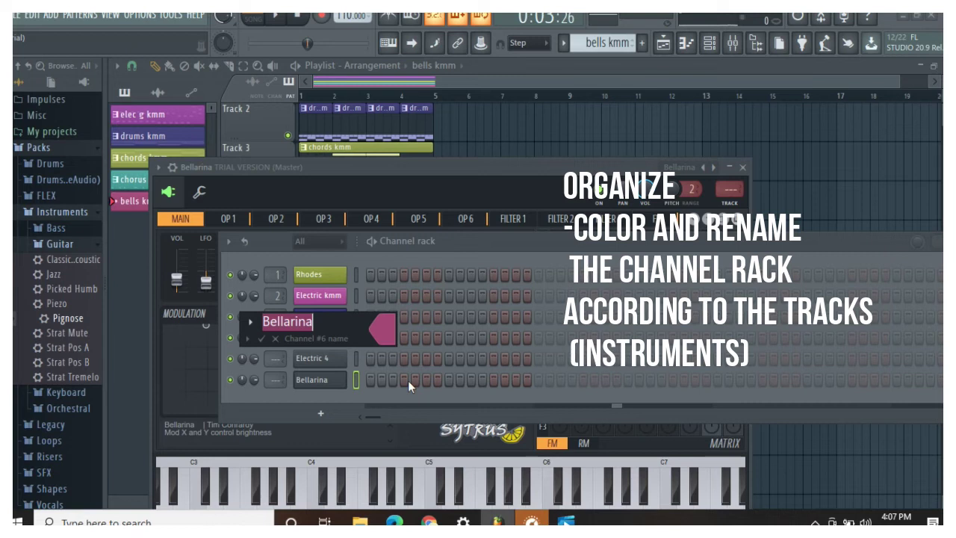
left_click(260, 338)
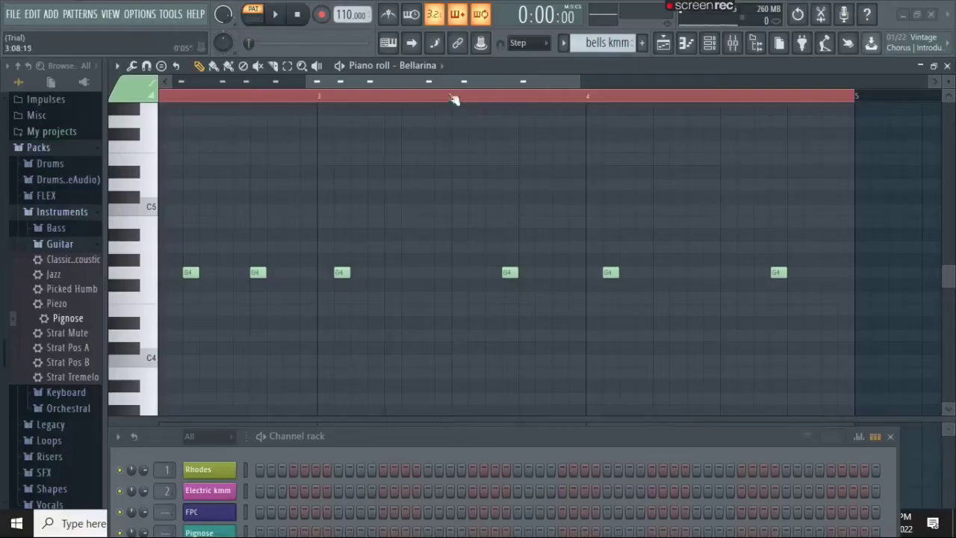
- Play the bells kmm pattern from its start through bar 4 in the Bellarina piano roll
left_click_drag(452, 96, 172, 69)
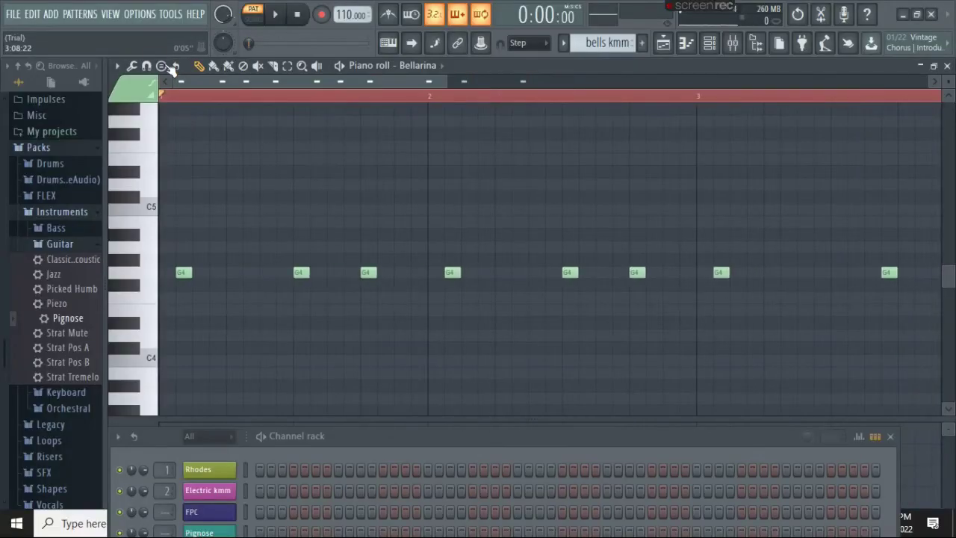
left_click(276, 14)
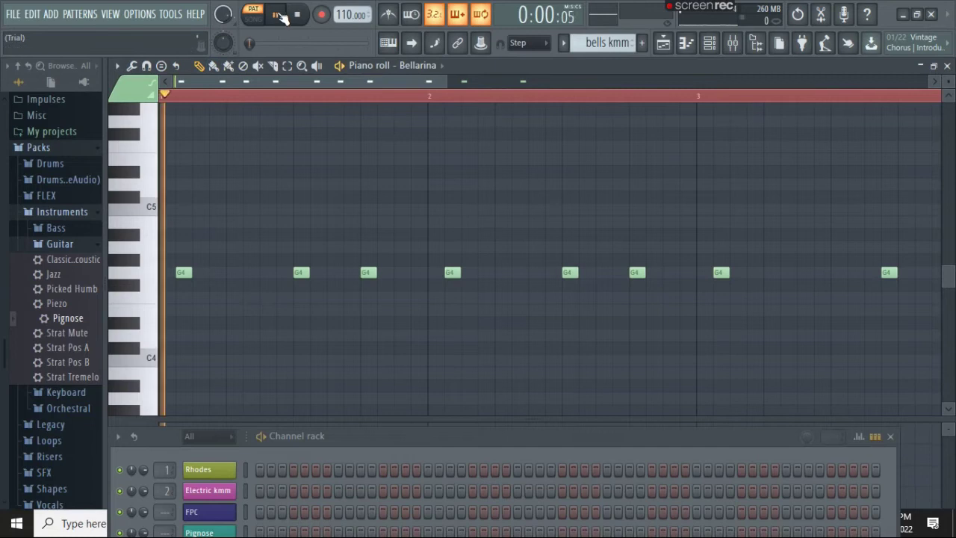
left_click_drag(310, 81, 156, 102)
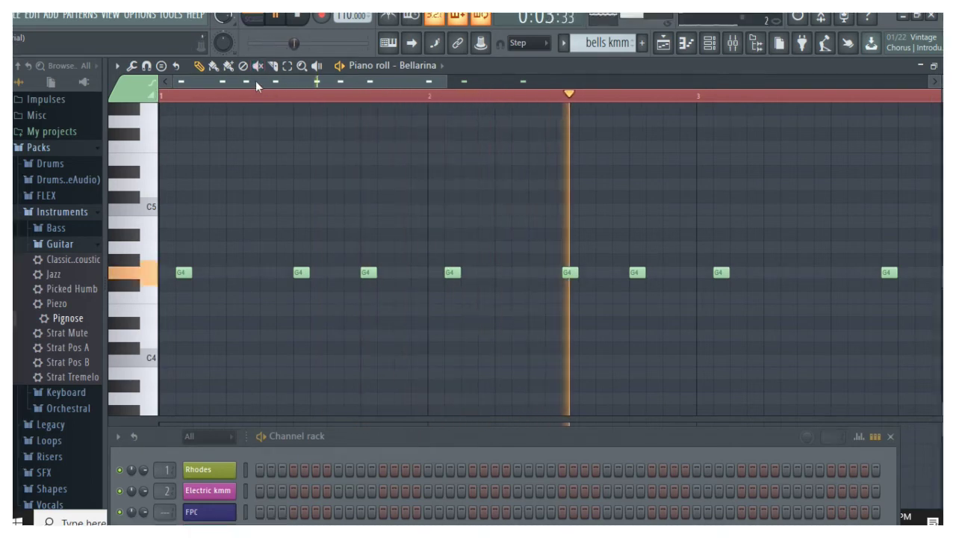
left_click_drag(256, 81, 390, 109)
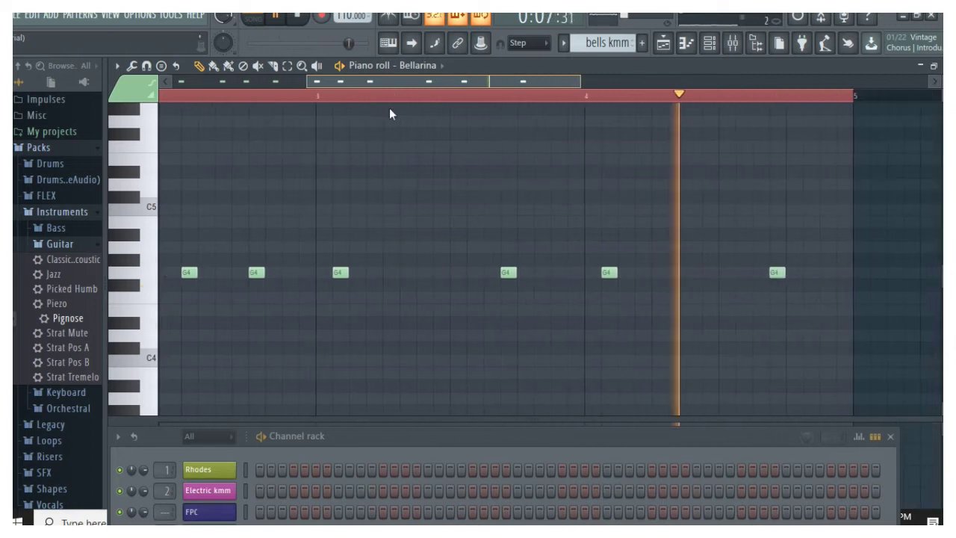
left_click(281, 18)
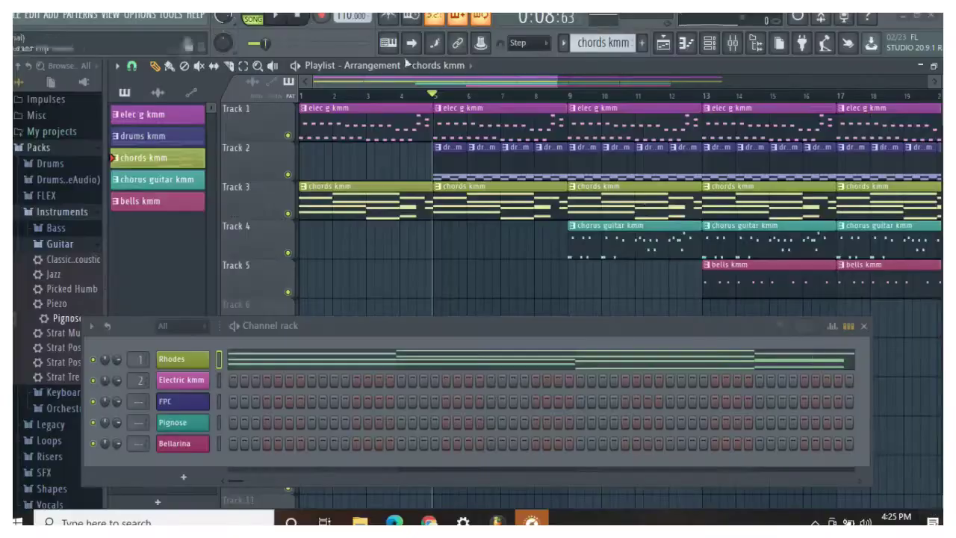
- Play the whole song arrangement from bar 1 in song mode and follow it through the chorus guitar and bells sections
left_click(300, 21)
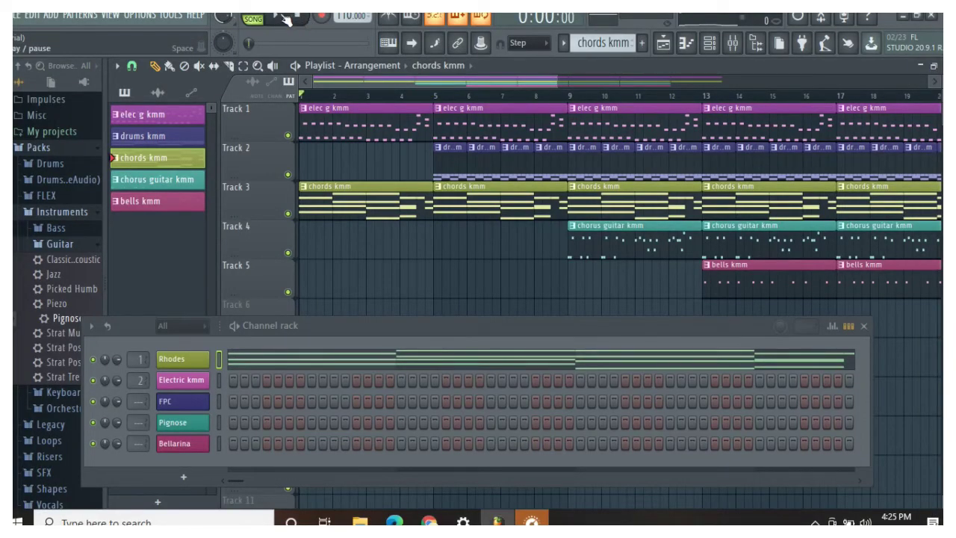
left_click(284, 17)
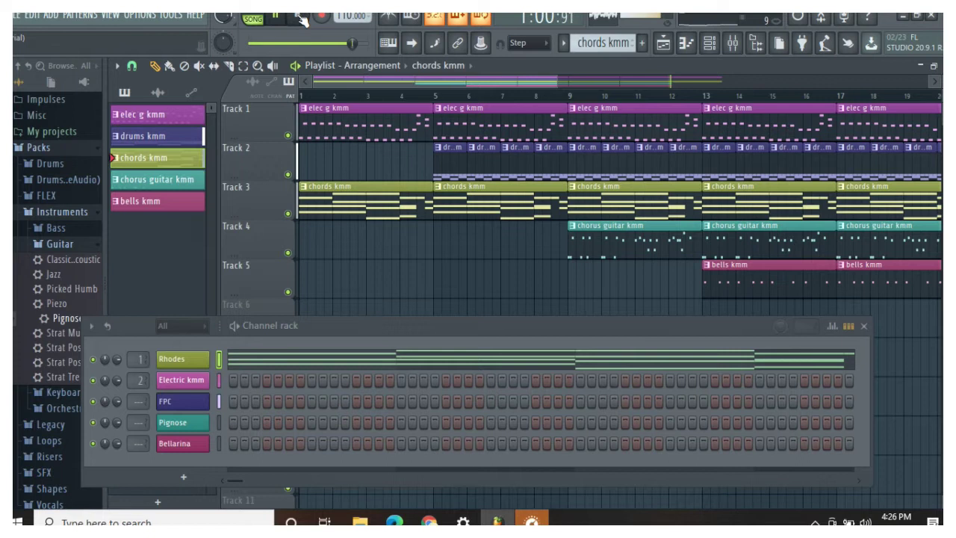
left_click_drag(491, 87, 693, 113)
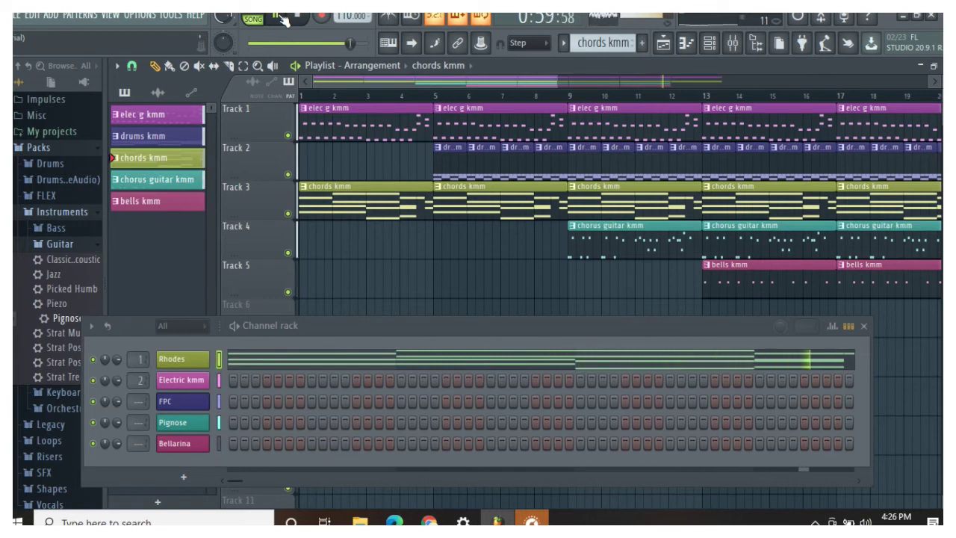
left_click_drag(492, 77, 691, 109)
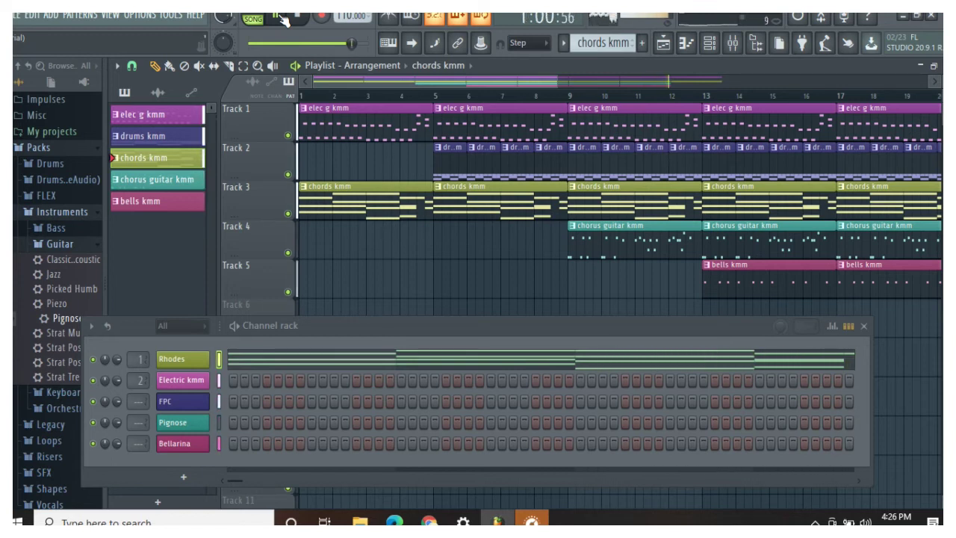
left_click_drag(492, 84, 689, 108)
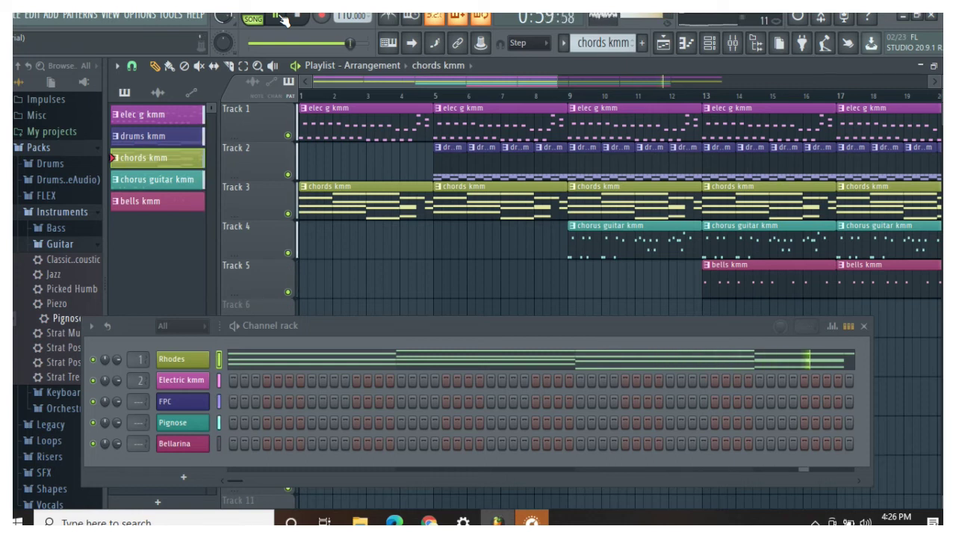
left_click_drag(492, 84, 691, 110)
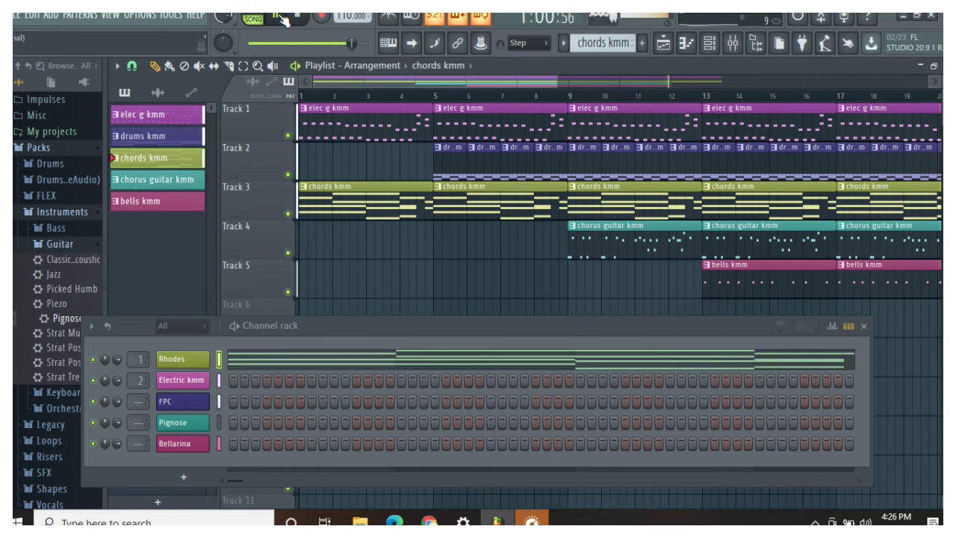
left_click_drag(491, 78, 693, 114)
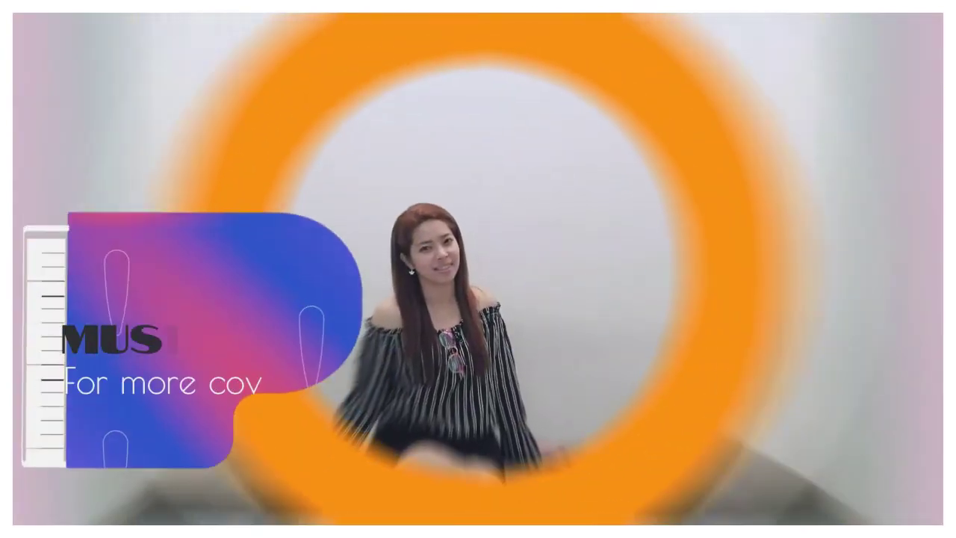